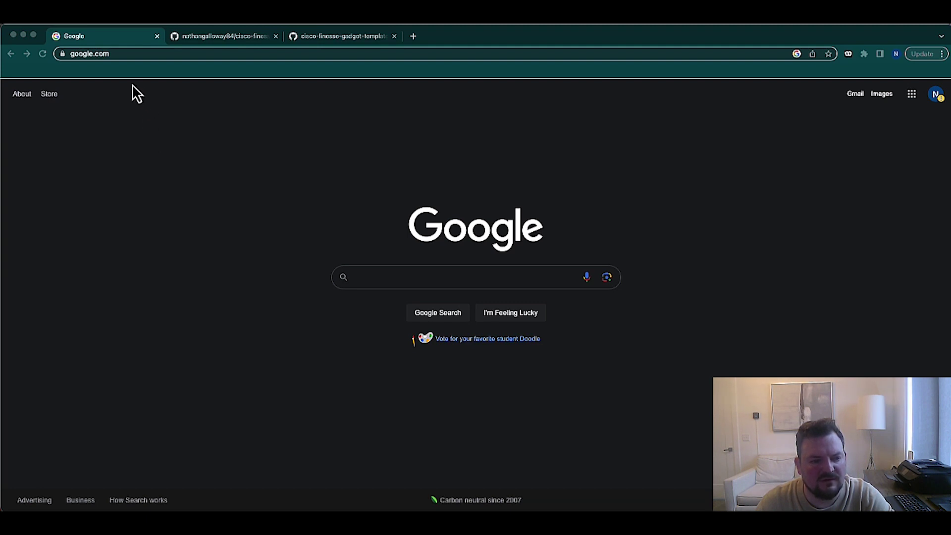
- Search Google for 'chrome web' and open the Chrome Web Store
{"action": "left_click", "coordinate": [118, 56]}
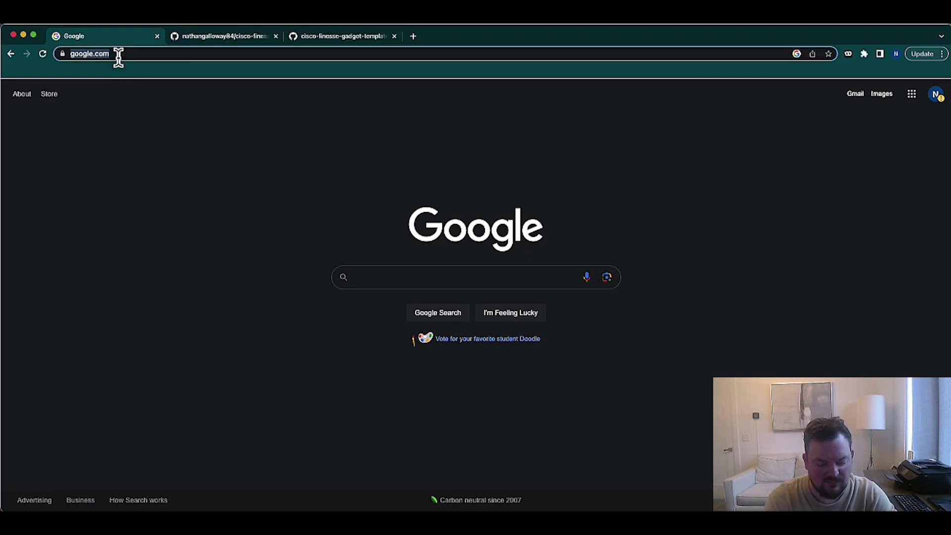
{"action": "type", "text": "chrome "}
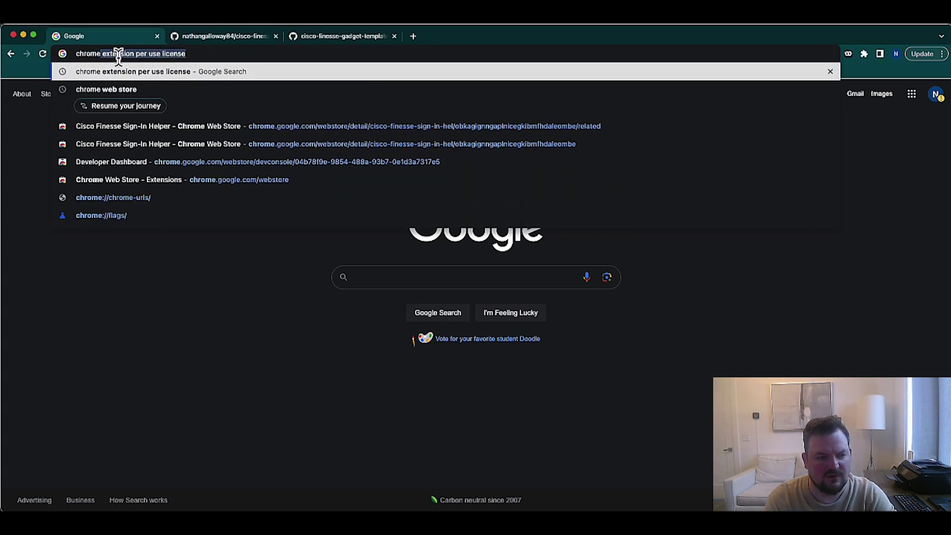
{"action": "type", "text": "web"}
{"action": "key", "text": "Return"}
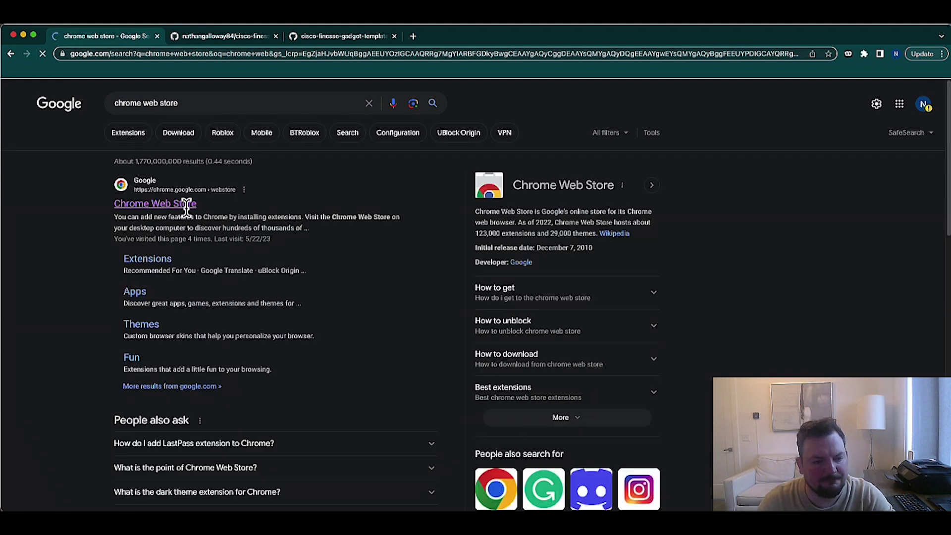
{"action": "left_click", "coordinate": [184, 209]}
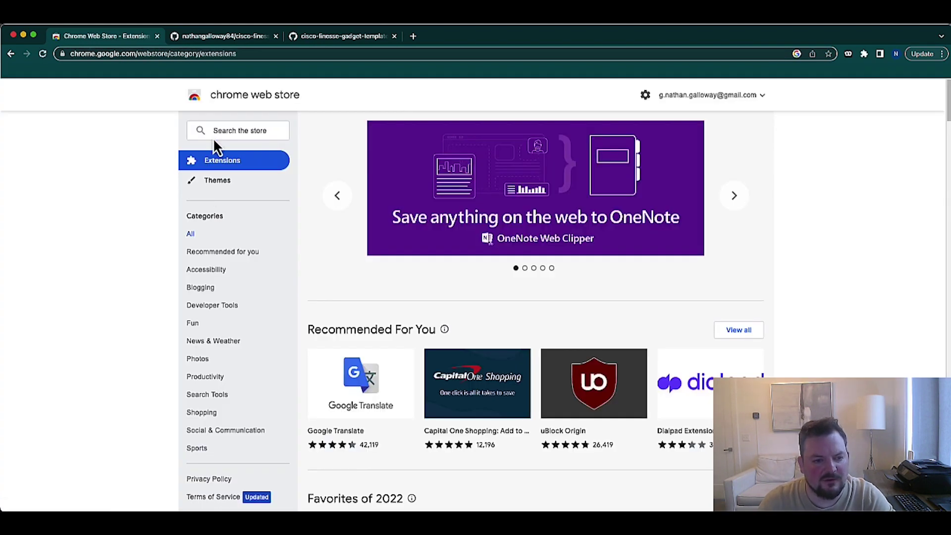
- Search the store for cisco finesse, filter to extensions, and open the Cisco Finesse Sign-In Helper listing
{"action": "left_click", "coordinate": [223, 131]}
{"action": "type", "text": "Cis"}
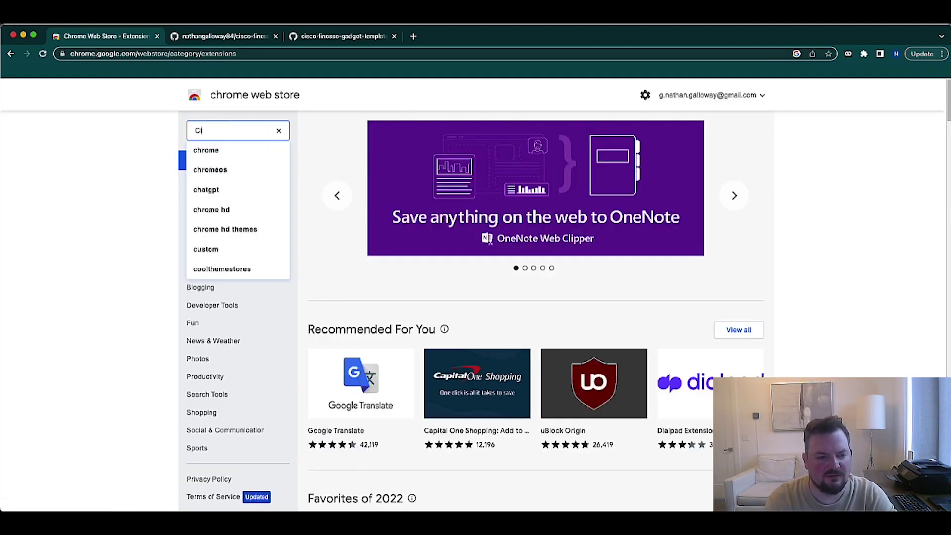
{"action": "type", "text": "co fin"}
{"action": "key", "text": "Down"}
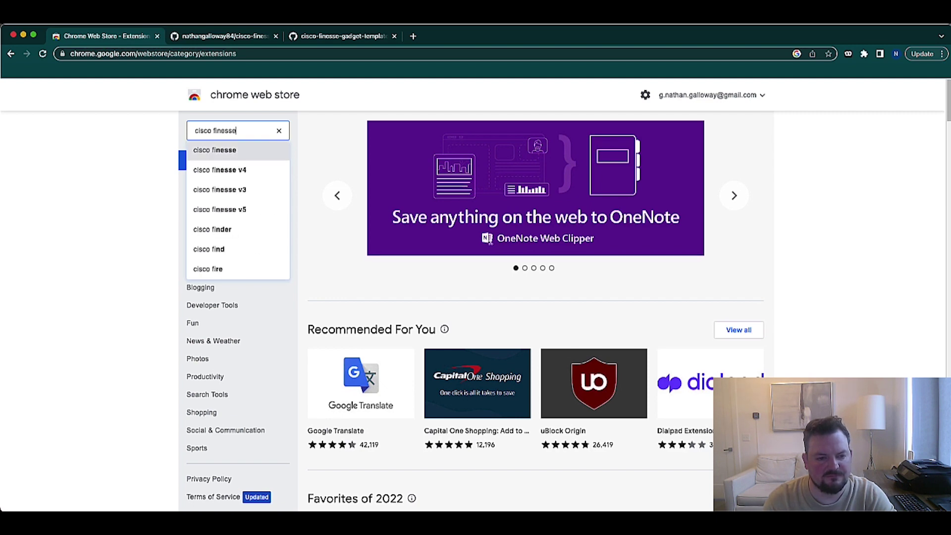
{"action": "key", "text": "Return"}
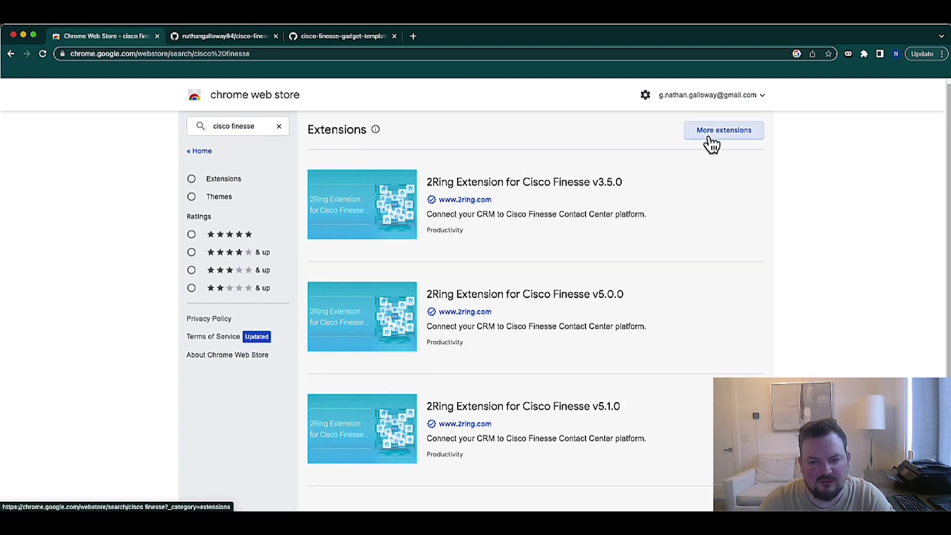
{"action": "left_click", "coordinate": [713, 139]}
{"action": "scroll", "coordinate": [545, 259], "scroll_direction": "down", "scroll_amount": 10}
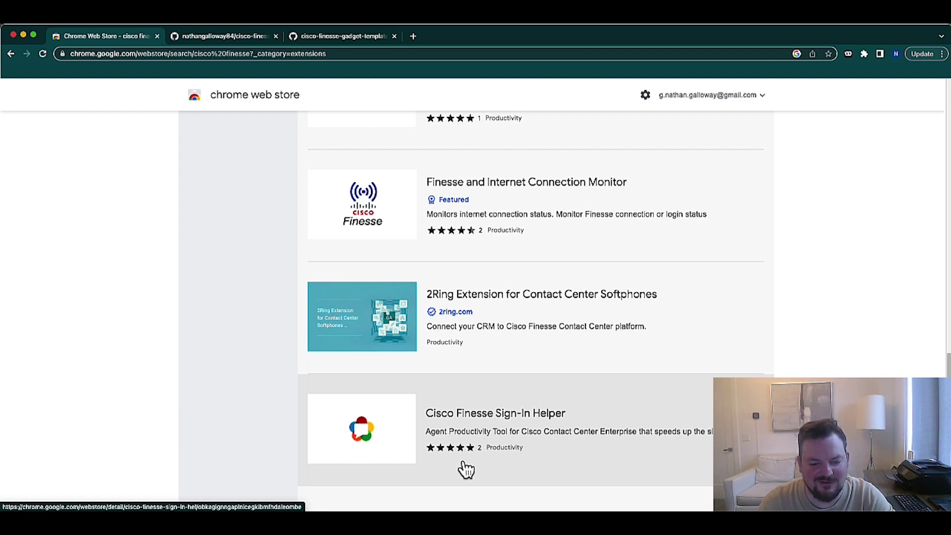
{"action": "left_click", "coordinate": [484, 415]}
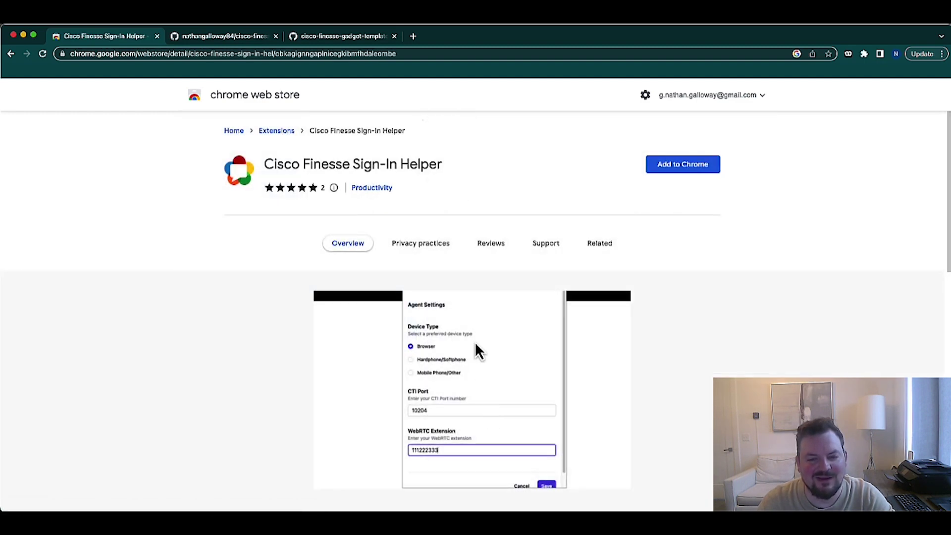
- Add the Cisco Finesse Sign-In Helper extension to Chrome
{"action": "left_click", "coordinate": [660, 169]}
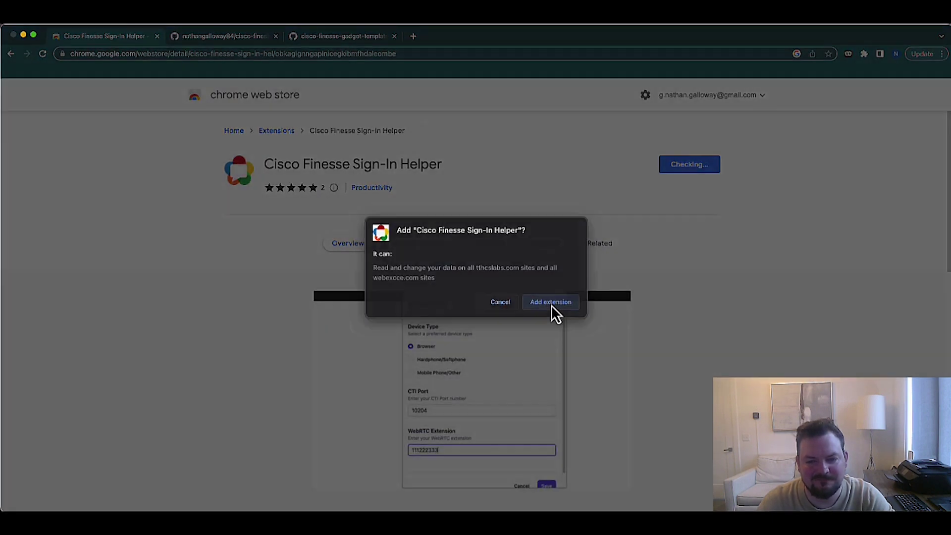
{"action": "left_click", "coordinate": [552, 305]}
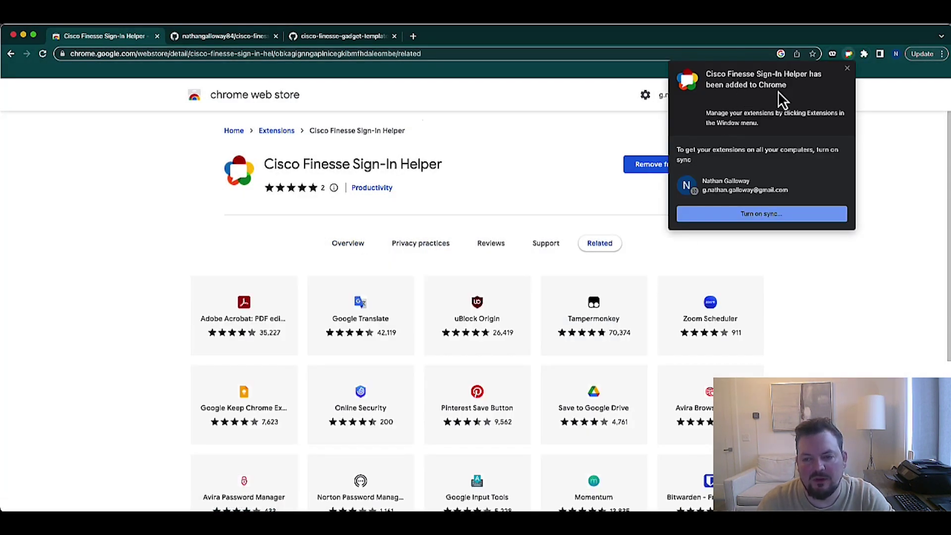
{"action": "left_click", "coordinate": [847, 70]}
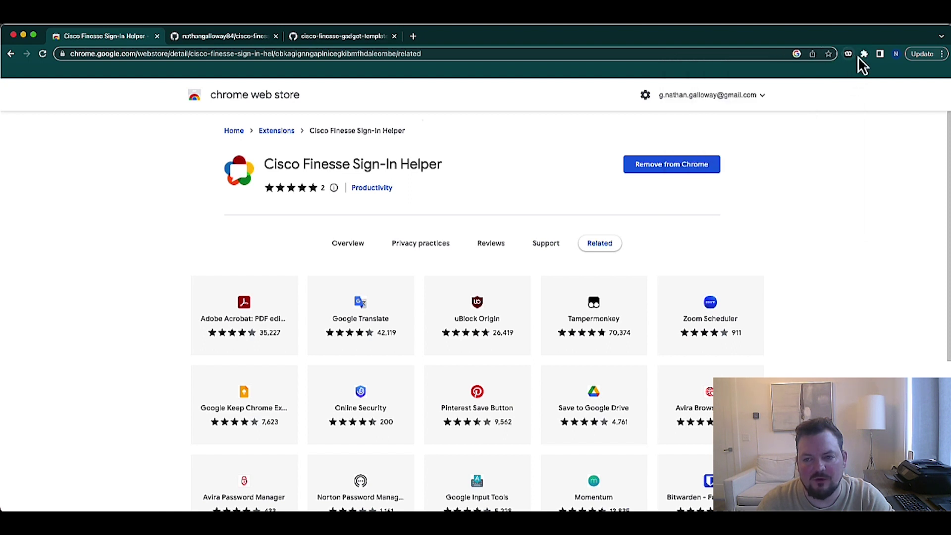
- Save the Sign-In Helper agent settings with device type Hardphone/Softphone and the agent's Cisco extension
{"action": "left_click", "coordinate": [863, 54]}
{"action": "left_click", "coordinate": [803, 126]}
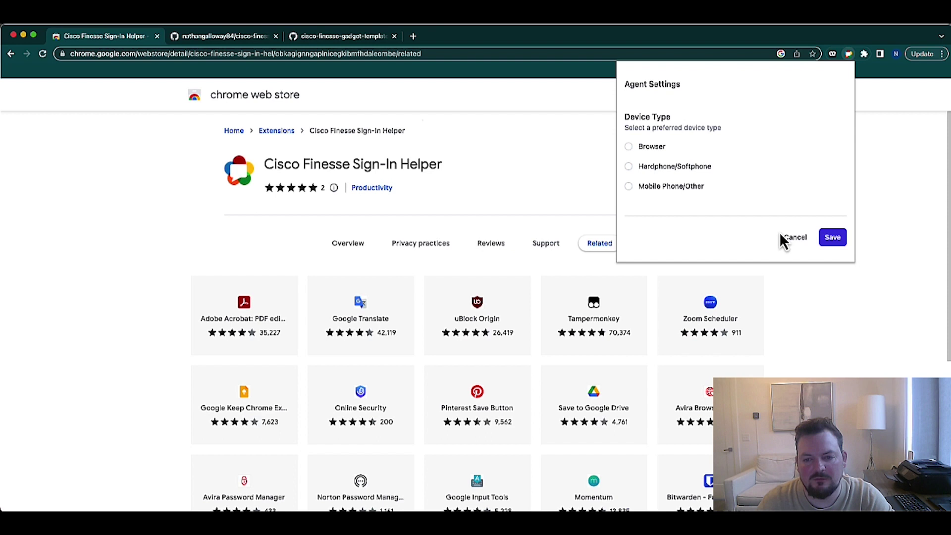
{"action": "left_click", "coordinate": [652, 171]}
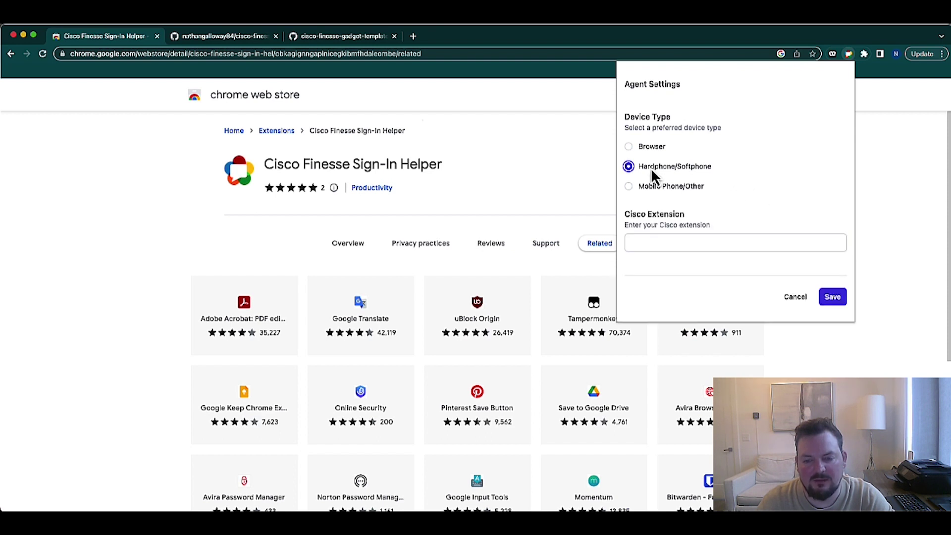
{"action": "left_click", "coordinate": [677, 239]}
{"action": "type", "text": "10104"}
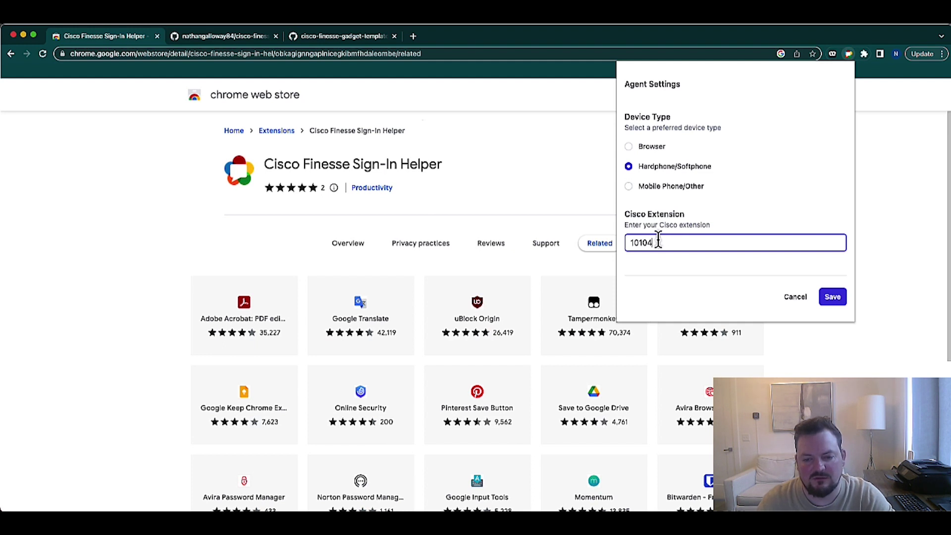
{"action": "left_click_drag", "start_coordinate": [661, 242], "coordinate": [609, 243]}
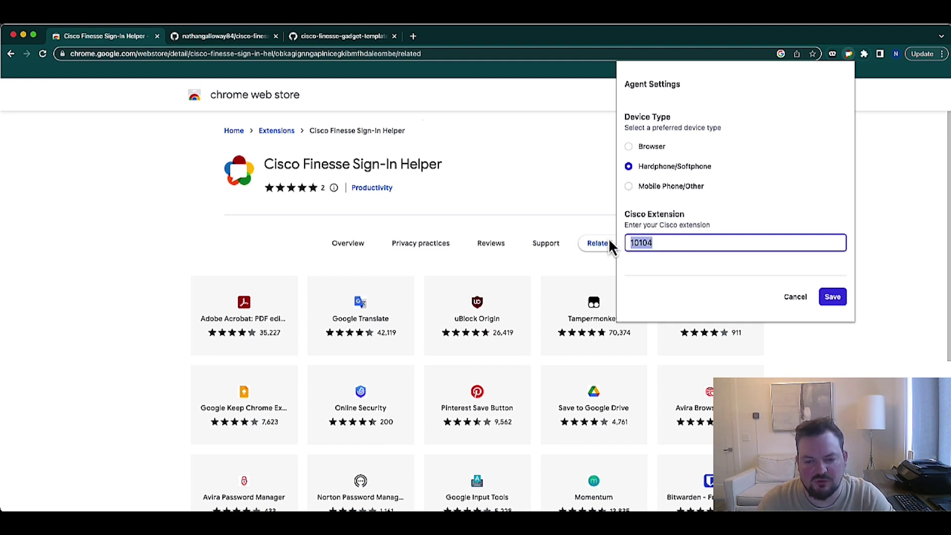
{"action": "left_click", "coordinate": [833, 299]}
{"action": "left_click", "coordinate": [595, 183]}
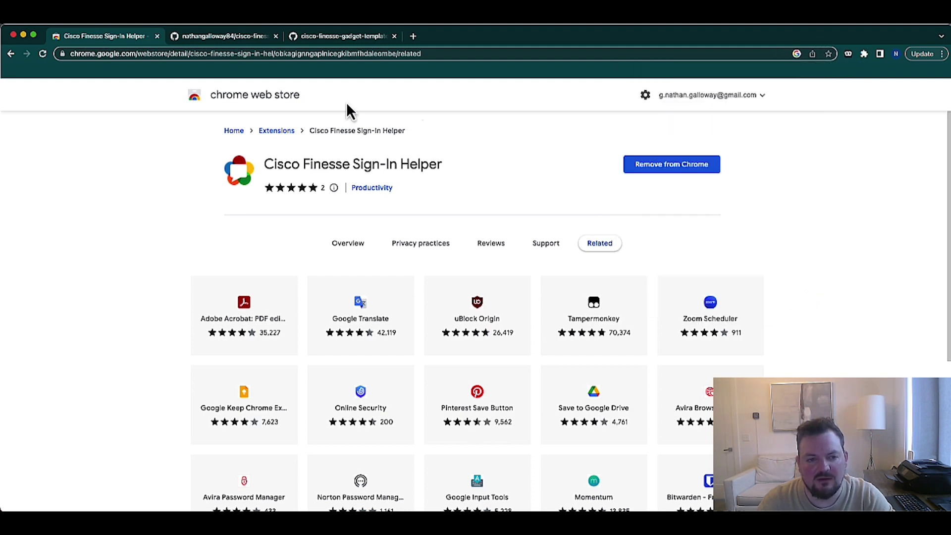
{"action": "left_click", "coordinate": [293, 56]}
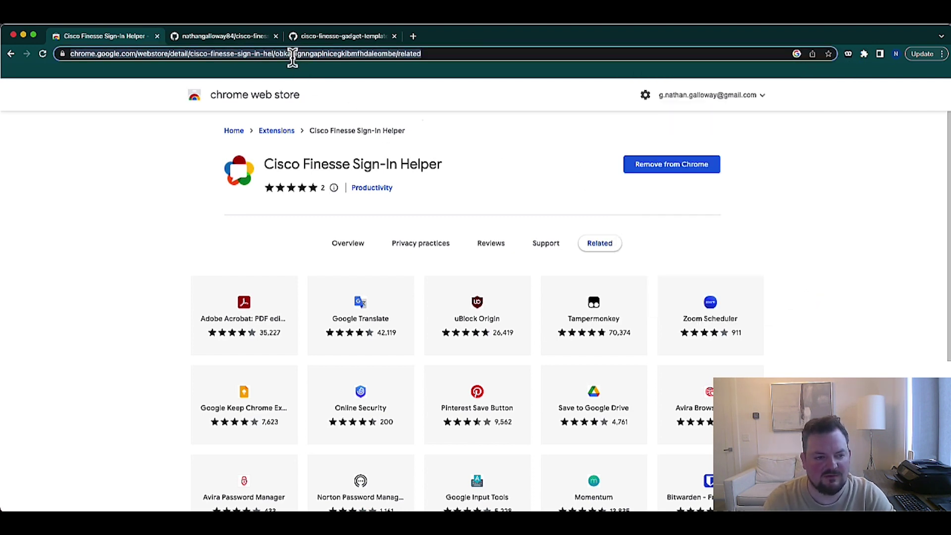
- Load the Finesse server address, sign in with the prefilled form, and open the account menu
{"action": "type", "text": "fin"}
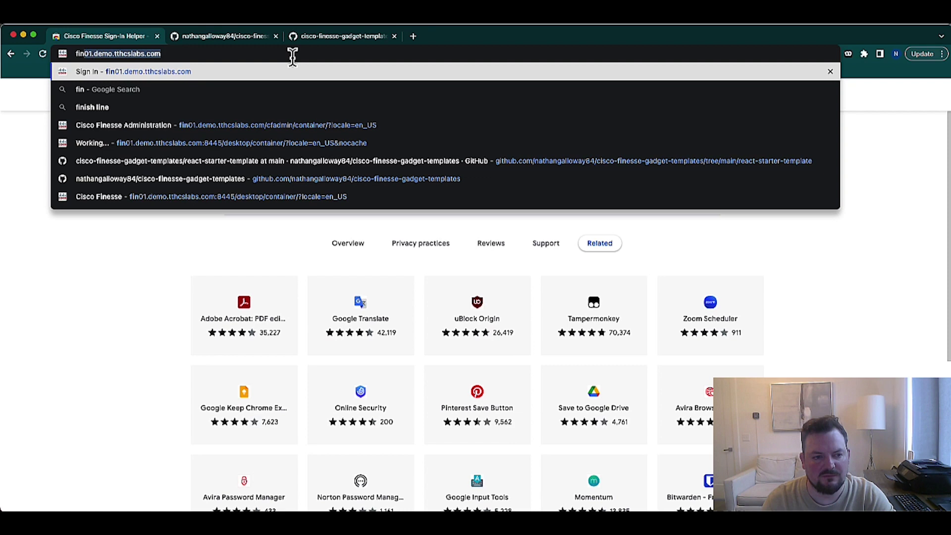
{"action": "key", "text": "Return"}
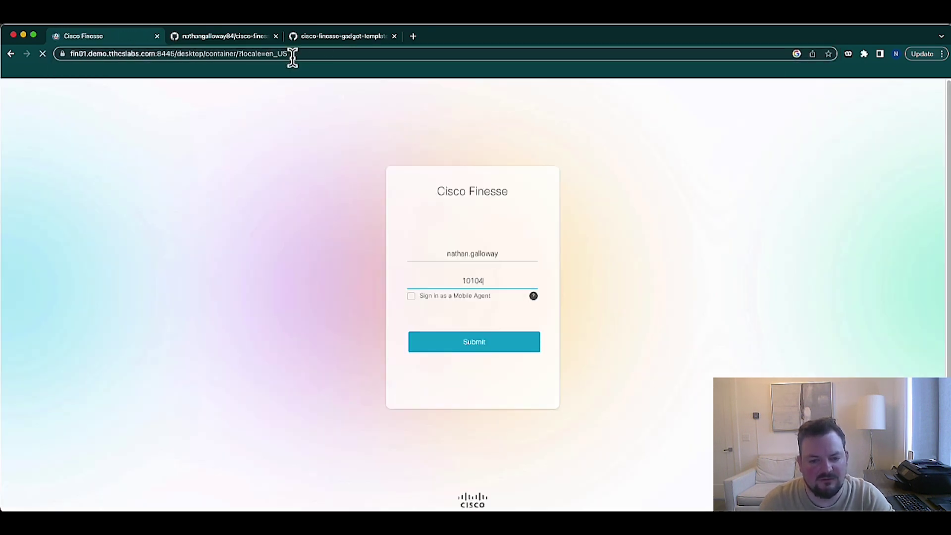
{"action": "key", "text": "Return"}
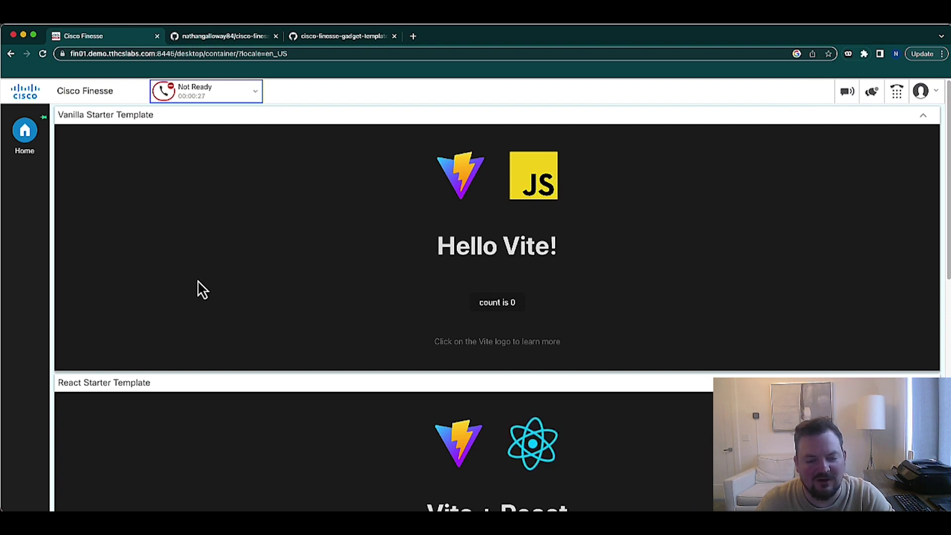
{"action": "scroll", "coordinate": [202, 288], "scroll_direction": "down", "scroll_amount": 10}
{"action": "scroll", "coordinate": [201, 289], "scroll_direction": "up", "scroll_amount": 10}
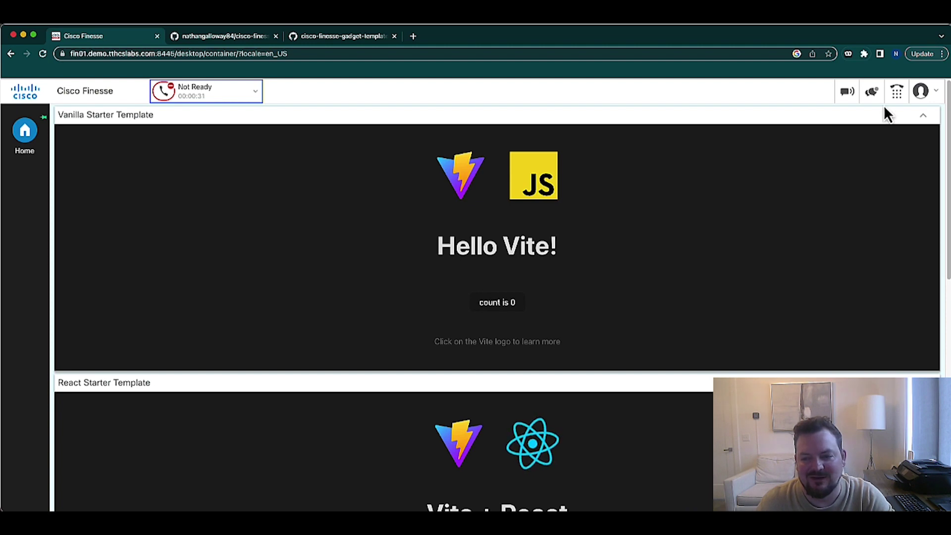
{"action": "left_click", "coordinate": [930, 103]}
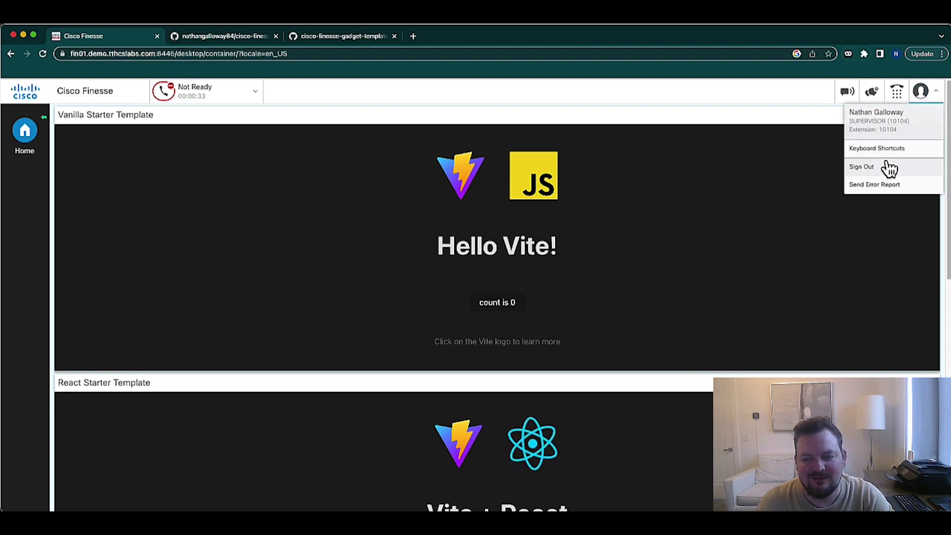
- Sign out of Finesse and reopen the Sign-In Helper's agent settings
{"action": "left_click", "coordinate": [883, 165]}
{"action": "left_click", "coordinate": [443, 327]}
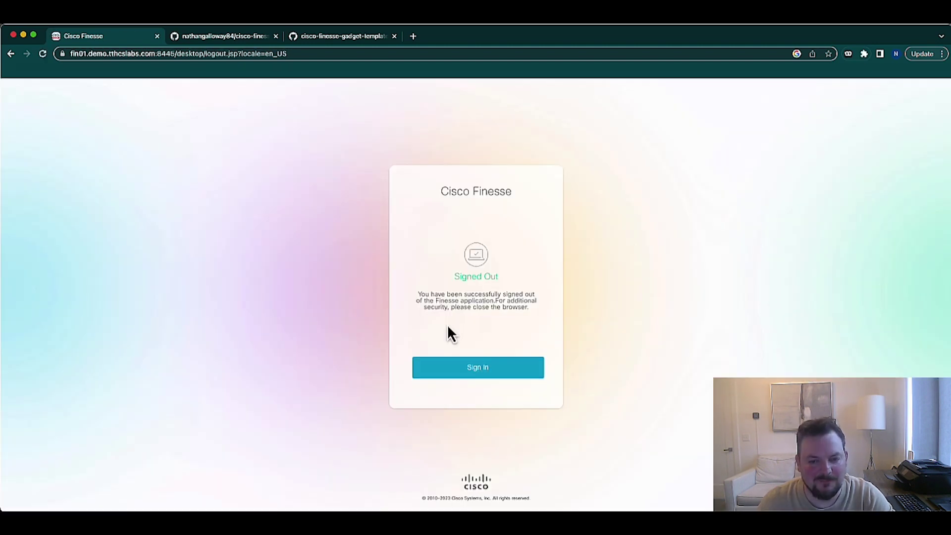
{"action": "left_click", "coordinate": [864, 53]}
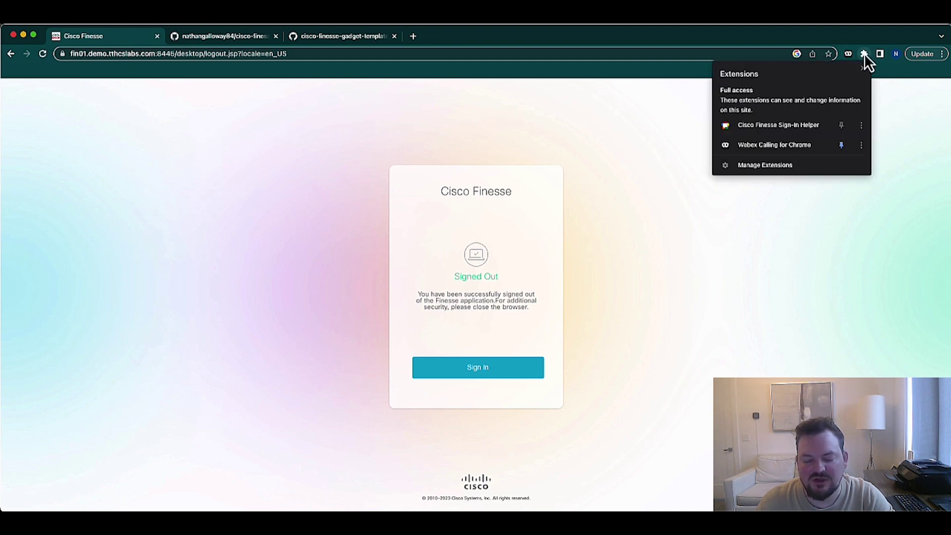
{"action": "left_click", "coordinate": [792, 127]}
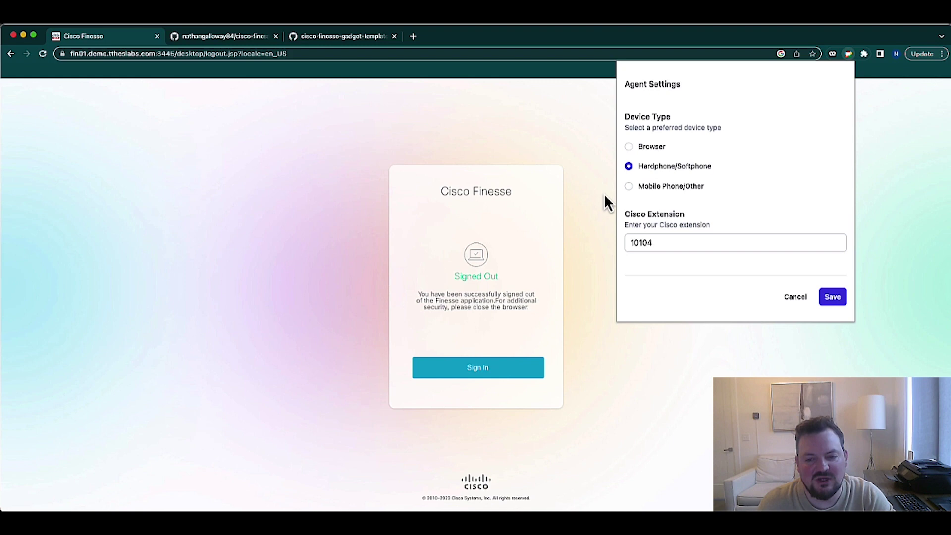
- Switch the device type to Browser and set the CTI Port to 10204
{"action": "left_click", "coordinate": [628, 147]}
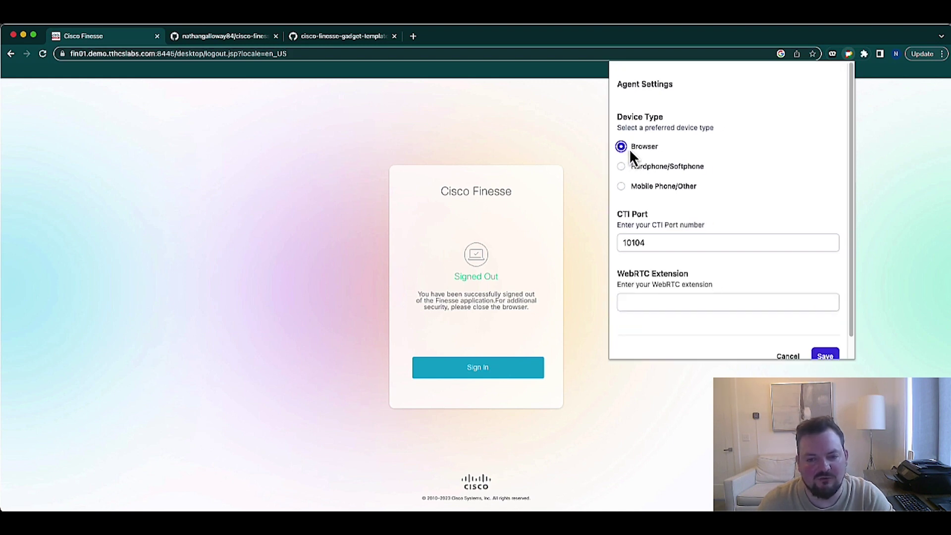
{"action": "left_click_drag", "start_coordinate": [671, 246], "coordinate": [597, 242]}
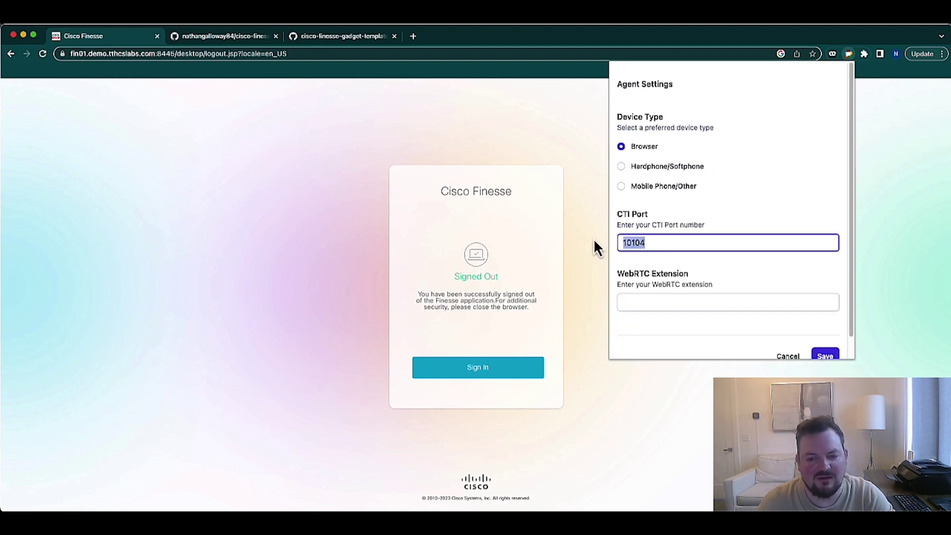
{"action": "type", "text": "100"}
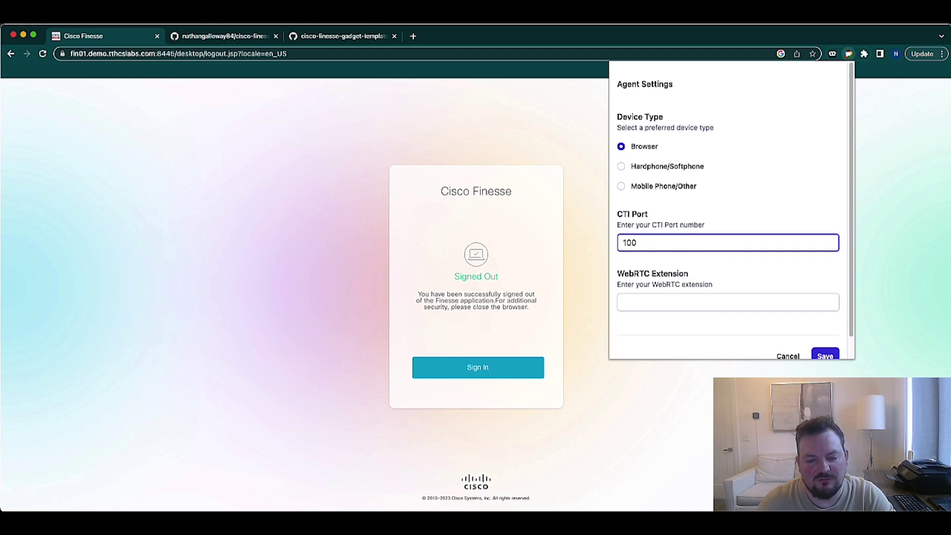
{"action": "key", "text": "BackSpace"}
{"action": "type", "text": "204"}
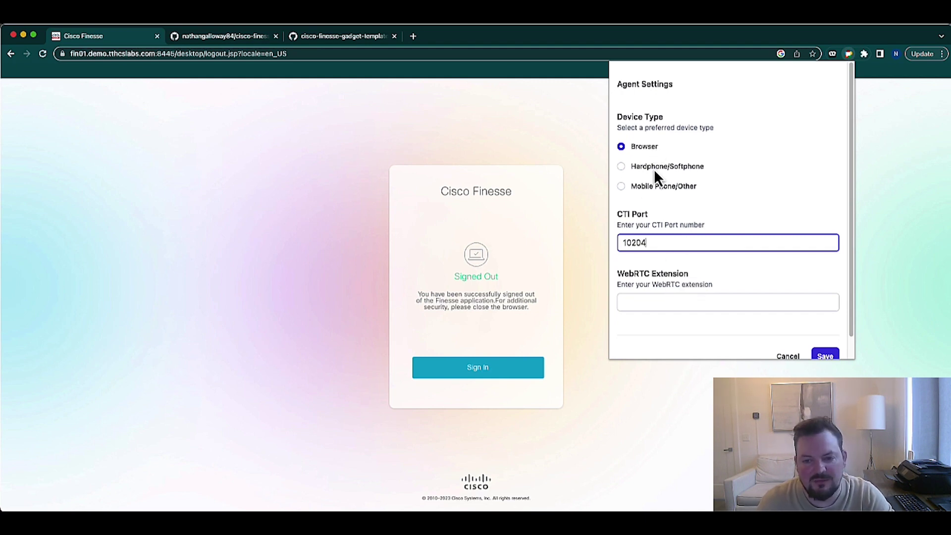
- Try the Mobile Phone/Other and Hardphone/Softphone device types and their extension fields
{"action": "left_click", "coordinate": [652, 189]}
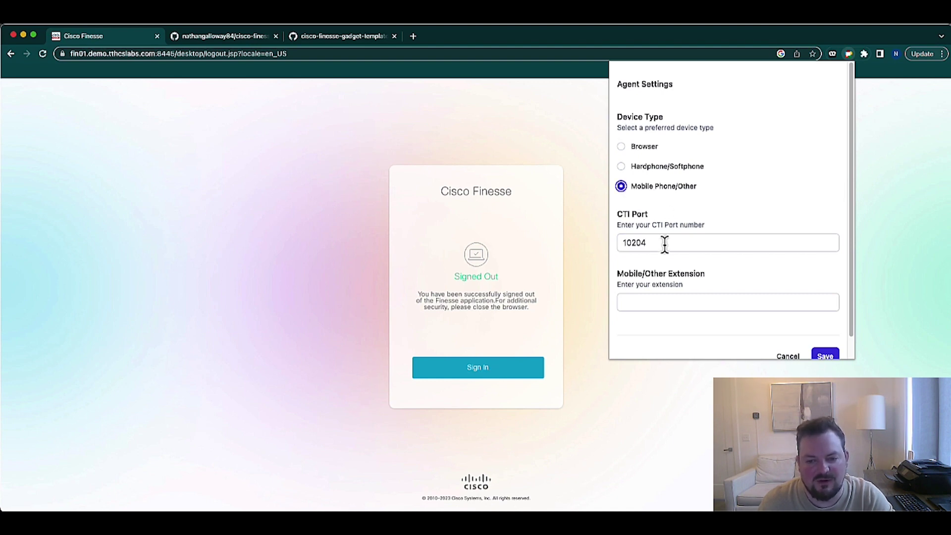
{"action": "left_click", "coordinate": [663, 301]}
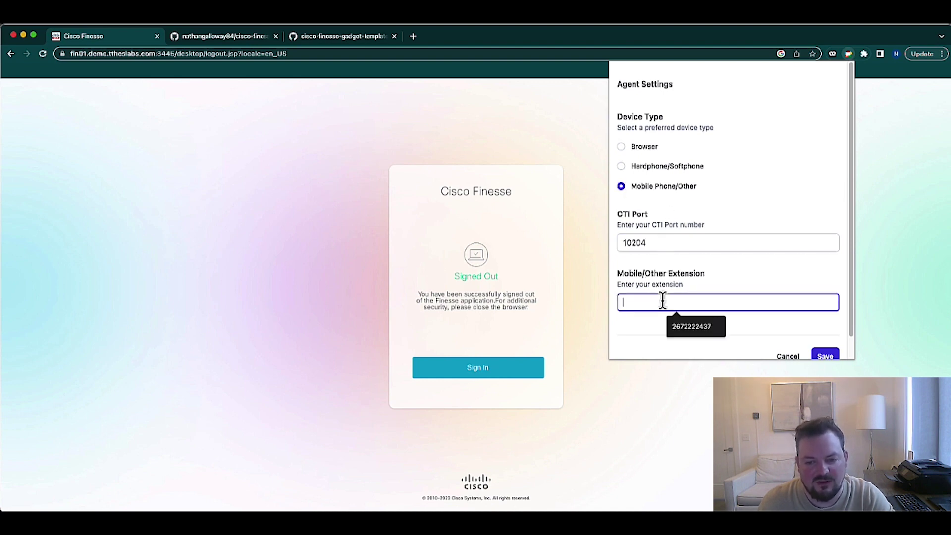
{"action": "left_click", "coordinate": [646, 149]}
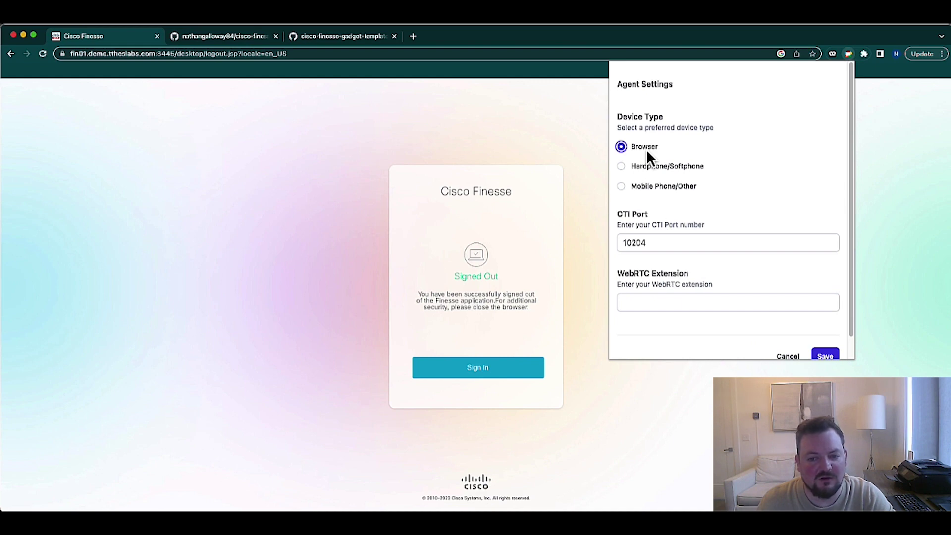
{"action": "left_click", "coordinate": [650, 167]}
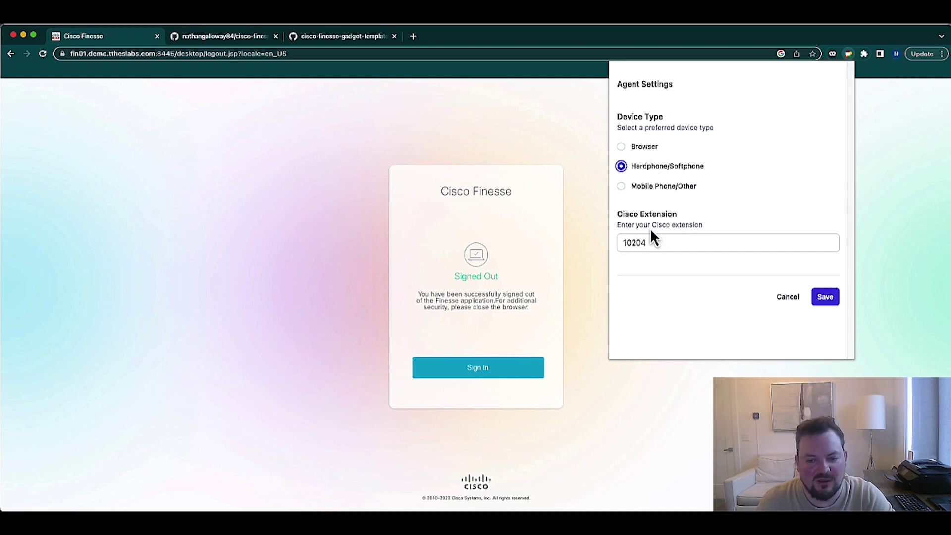
{"action": "left_click", "coordinate": [641, 240]}
{"action": "double_click", "coordinate": [641, 240]}
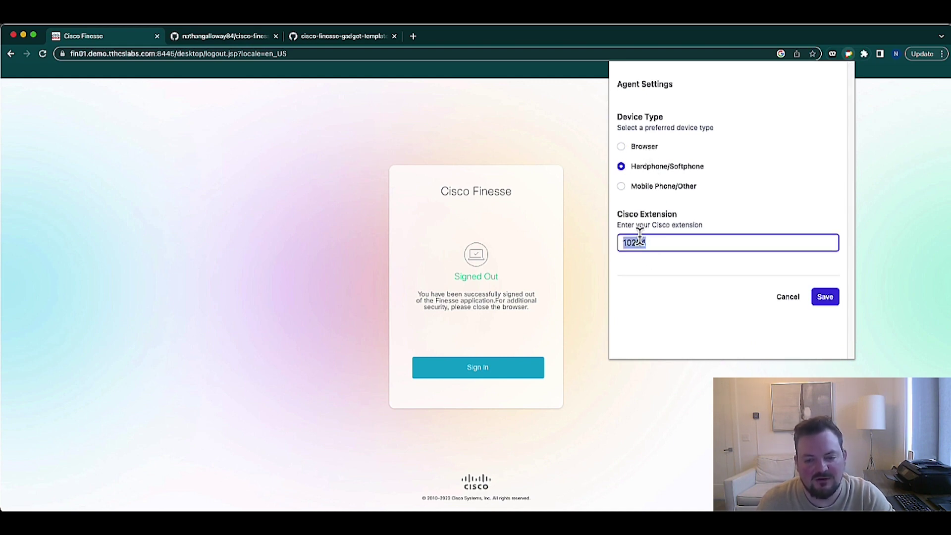
- Return to Browser, autofill the suggested WebRTC Extension, and save the agent settings
{"action": "left_click", "coordinate": [638, 148]}
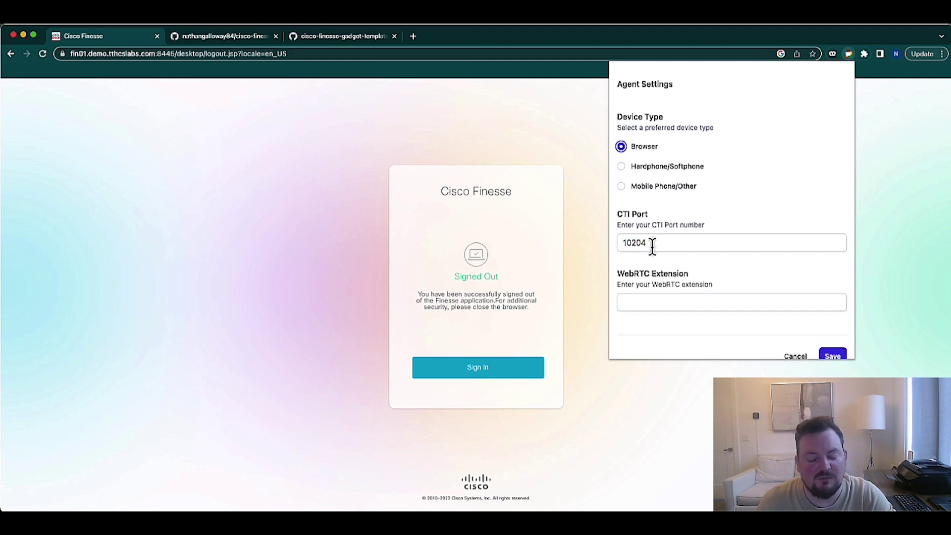
{"action": "left_click", "coordinate": [653, 295]}
{"action": "left_click", "coordinate": [653, 299]}
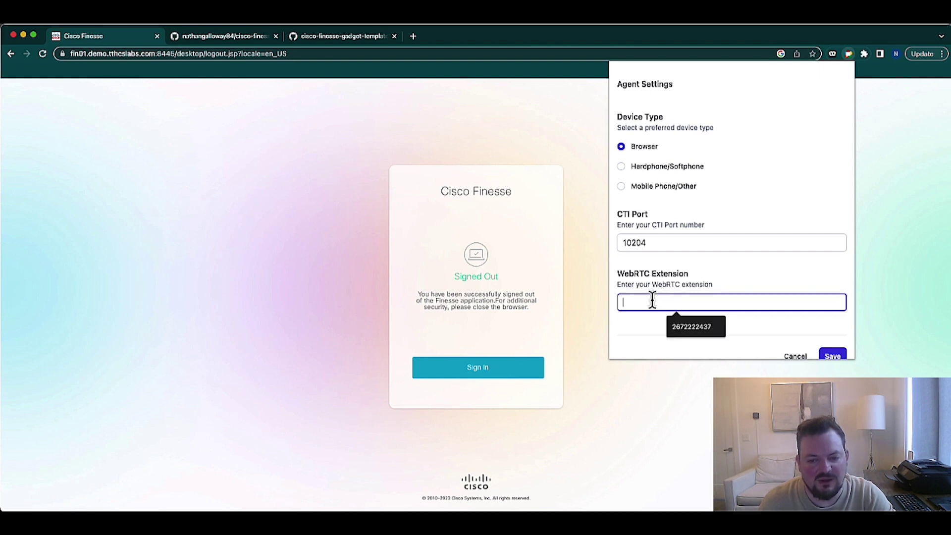
{"action": "key", "text": "Down"}
{"action": "key", "text": "Return"}
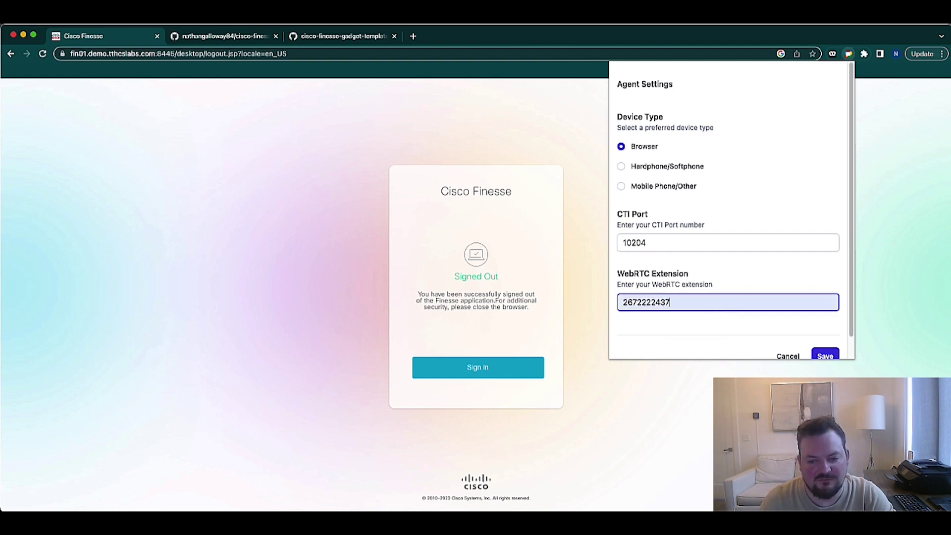
{"action": "left_click", "coordinate": [826, 357]}
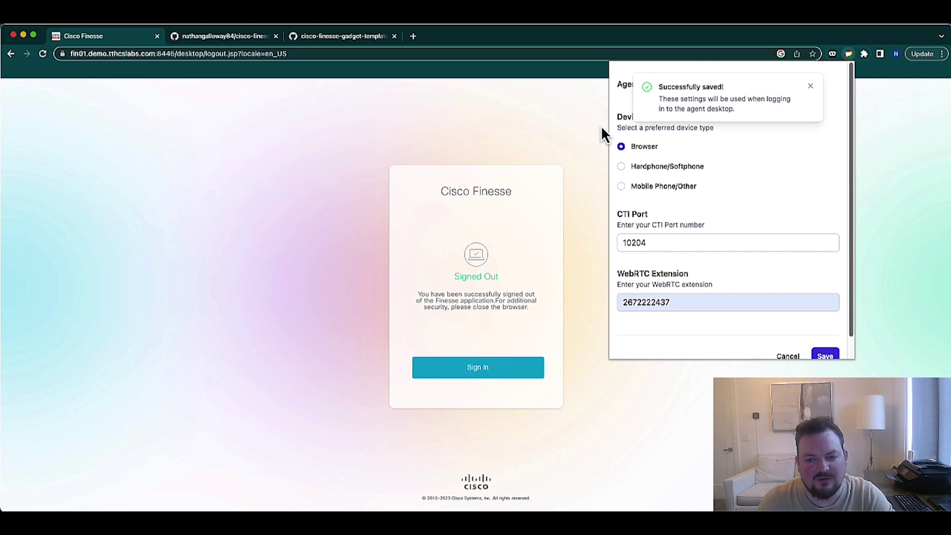
{"action": "left_click", "coordinate": [586, 130]}
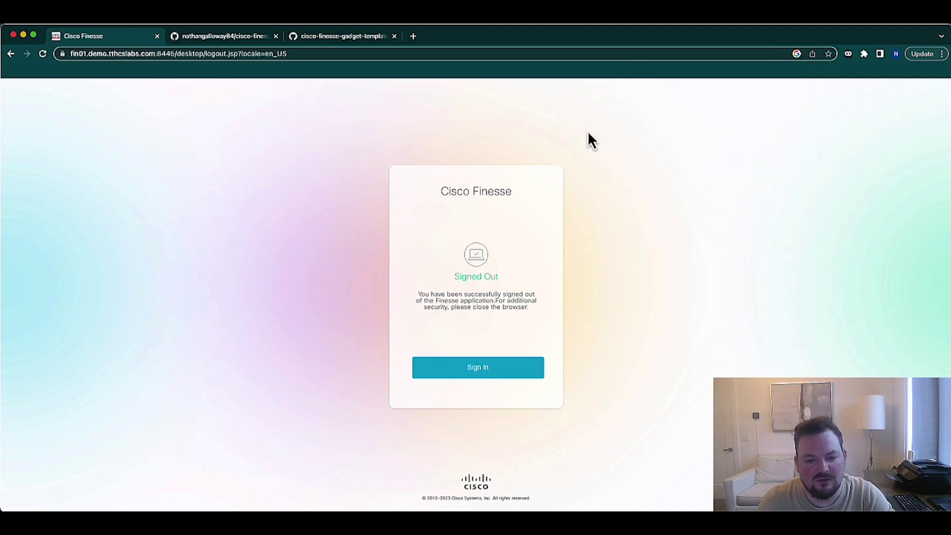
- Sign back in to Finesse by submitting the prefilled sign-in form
{"action": "left_click", "coordinate": [495, 368]}
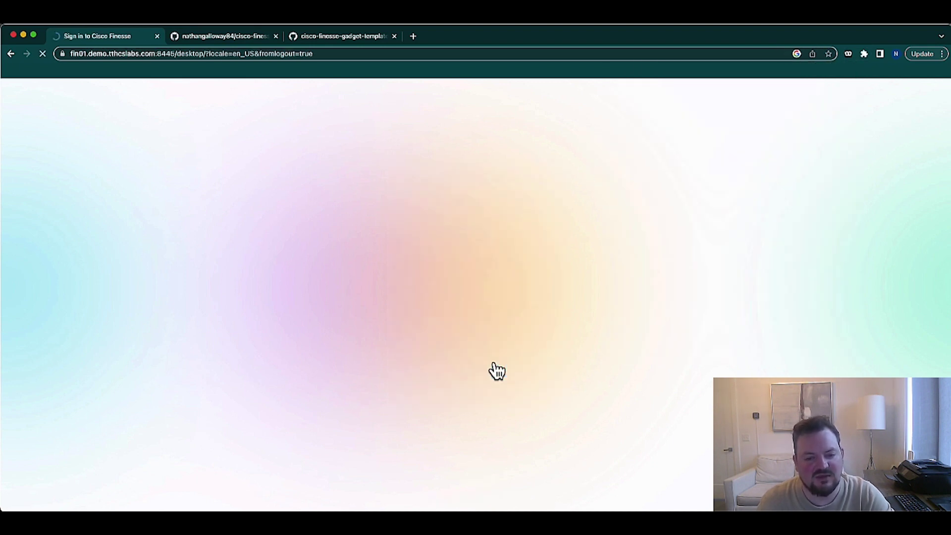
{"action": "left_click", "coordinate": [495, 369]}
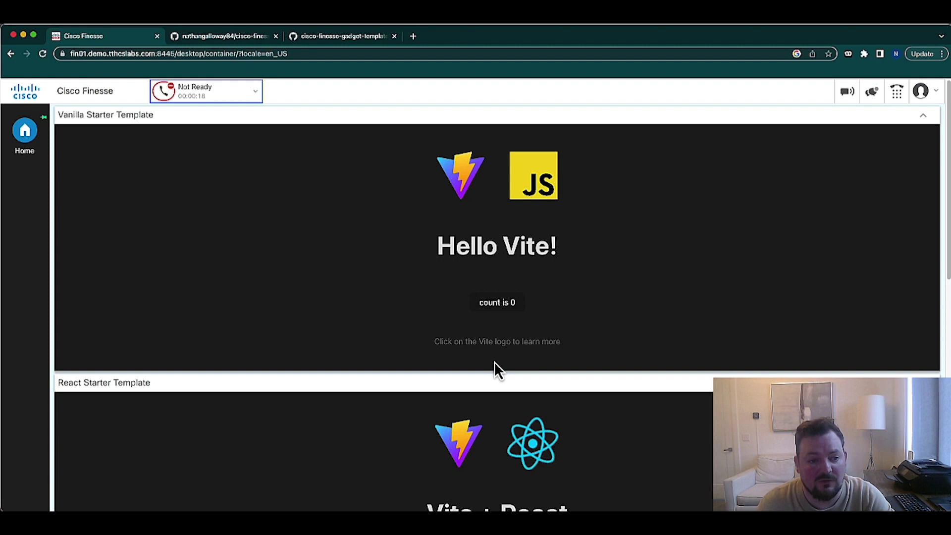
- Read through the cisco-finesse-sign-in-helper repository README on GitHub, then return to the top
{"action": "left_click", "coordinate": [241, 39]}
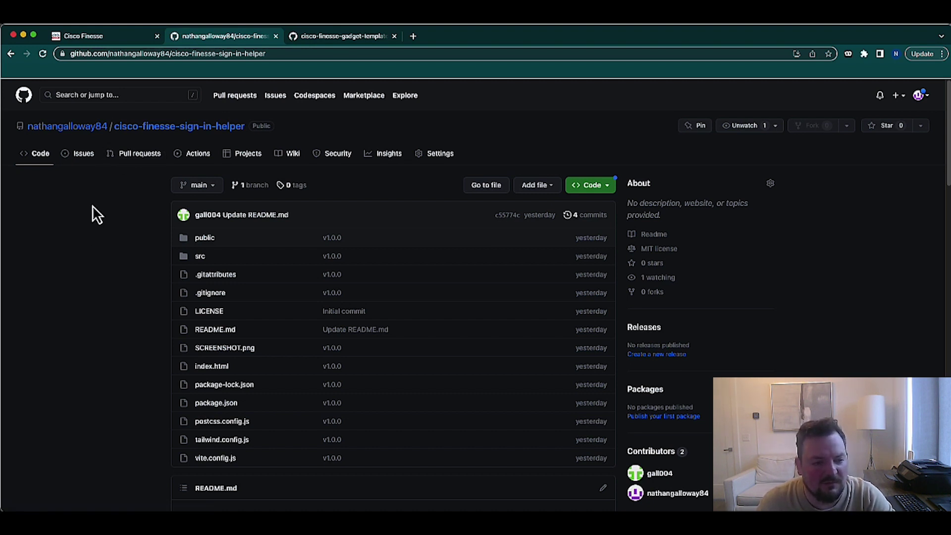
{"action": "scroll", "coordinate": [106, 238], "scroll_direction": "down", "scroll_amount": 1}
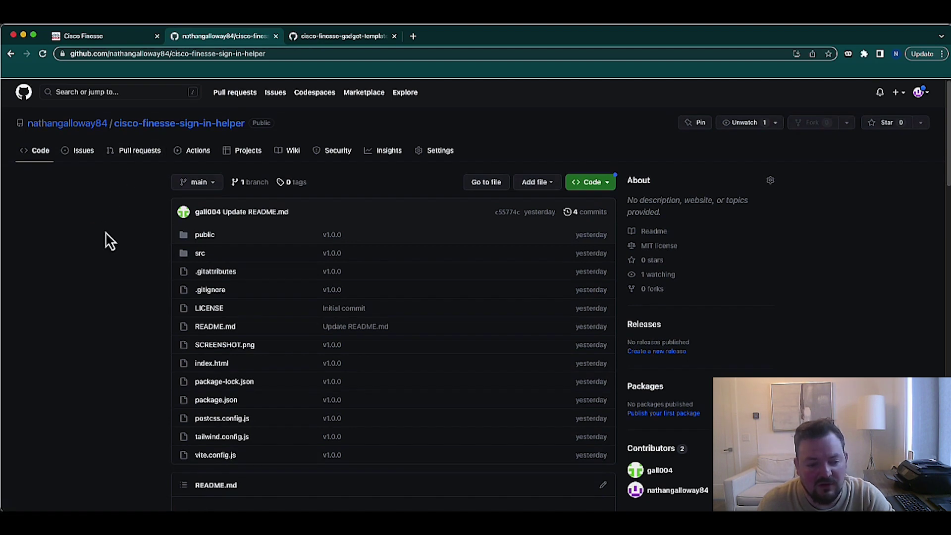
{"action": "scroll", "coordinate": [110, 230], "scroll_direction": "down", "scroll_amount": 5}
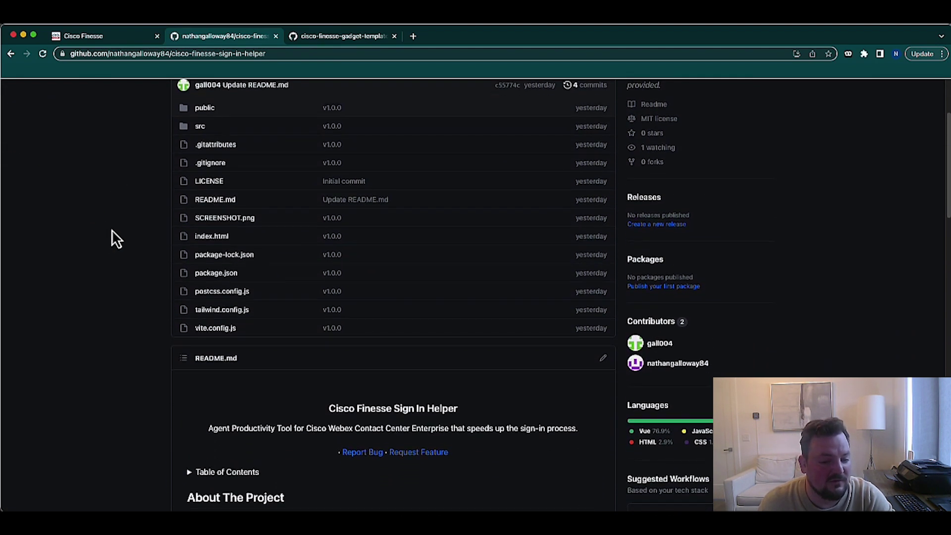
{"action": "scroll", "coordinate": [112, 231], "scroll_direction": "down", "scroll_amount": 6}
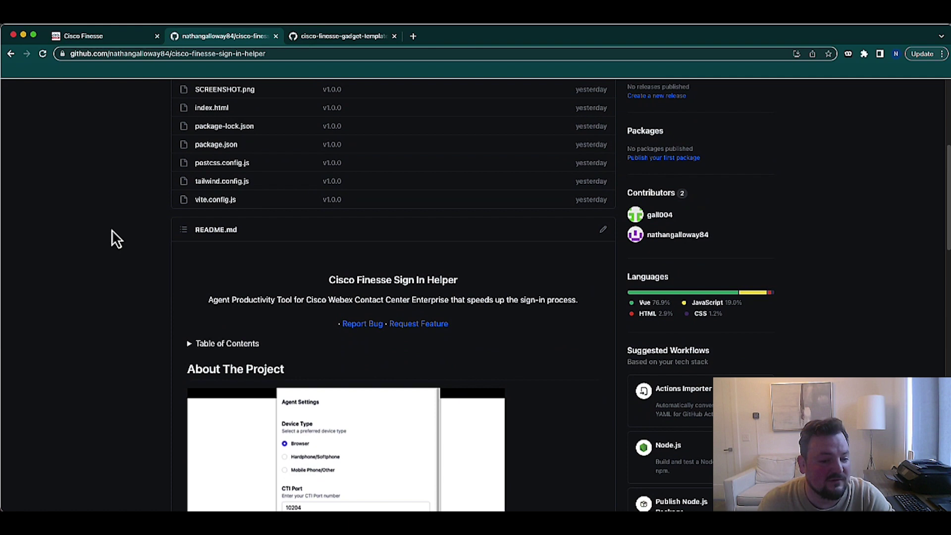
{"action": "scroll", "coordinate": [113, 230], "scroll_direction": "up", "scroll_amount": 12}
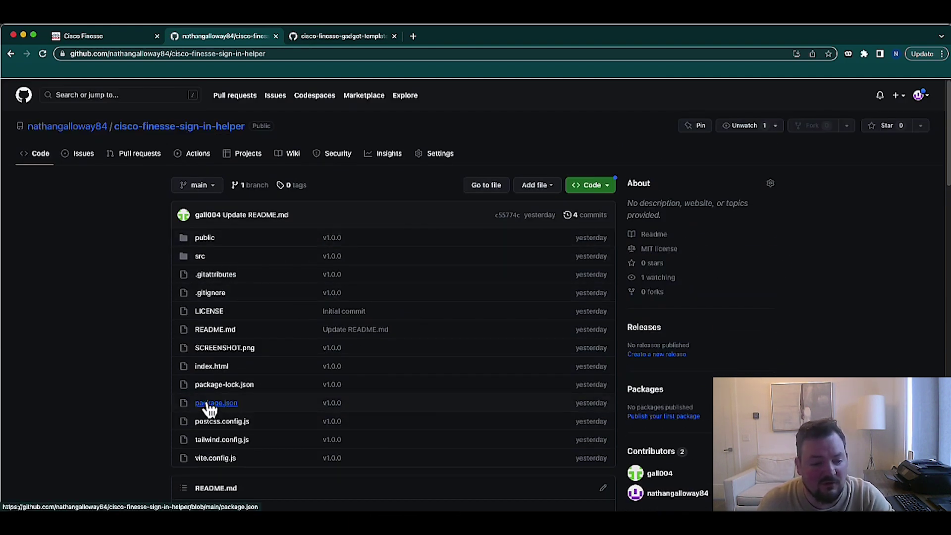
{"action": "scroll", "coordinate": [147, 405], "scroll_direction": "down", "scroll_amount": 8}
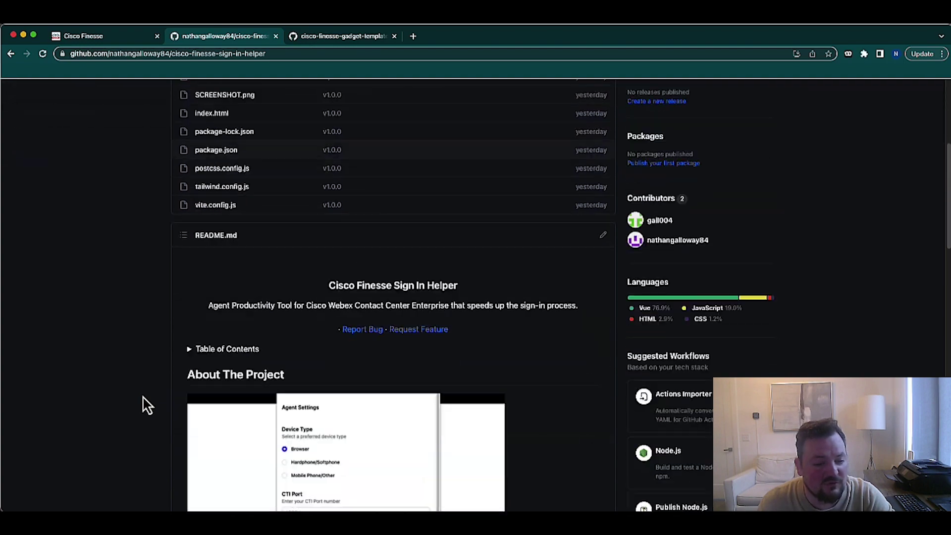
{"action": "scroll", "coordinate": [147, 405], "scroll_direction": "down", "scroll_amount": 4}
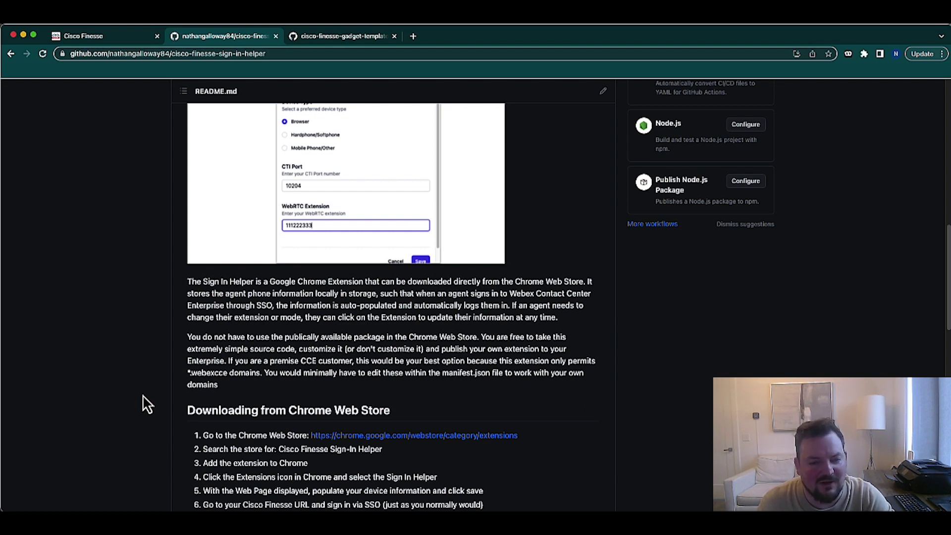
{"action": "scroll", "coordinate": [143, 396], "scroll_direction": "down", "scroll_amount": 1}
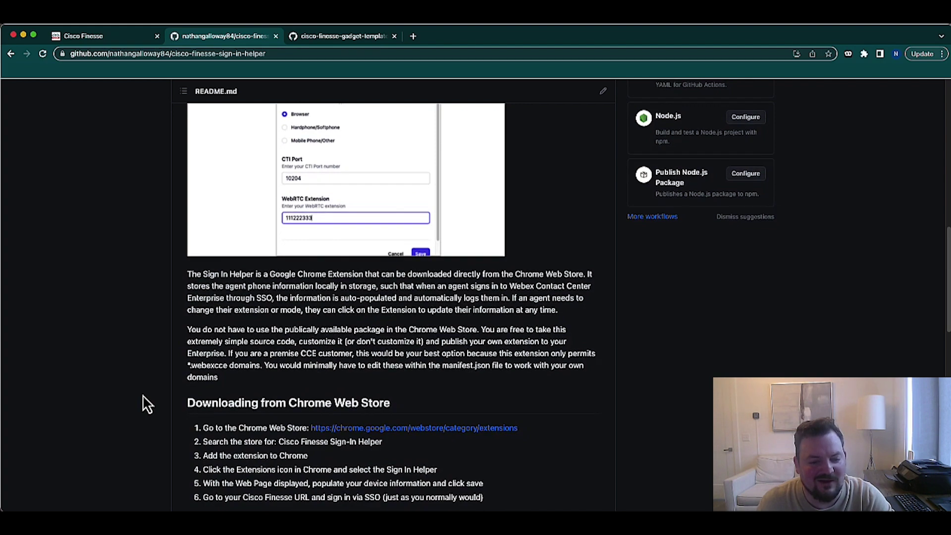
{"action": "scroll", "coordinate": [142, 394], "scroll_direction": "down", "scroll_amount": 1}
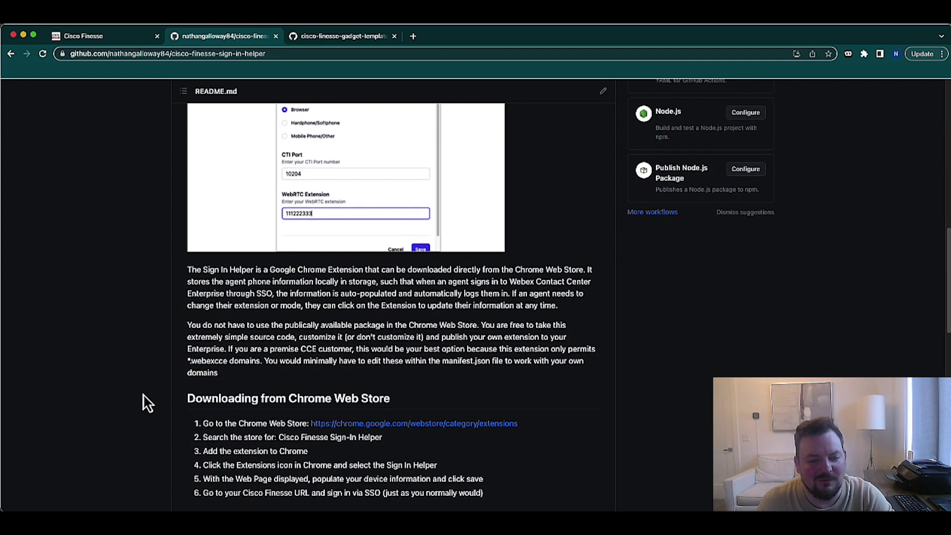
{"action": "scroll", "coordinate": [144, 394], "scroll_direction": "down", "scroll_amount": 5}
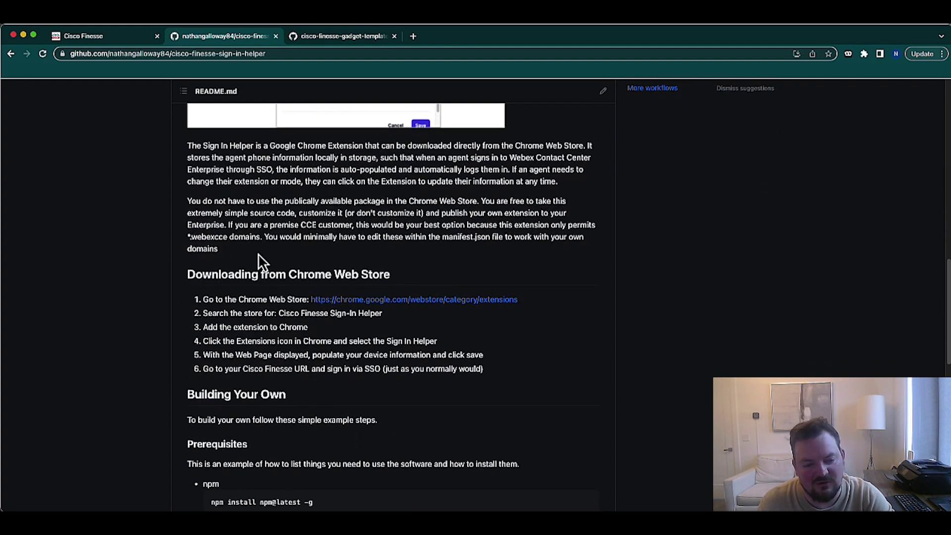
{"action": "scroll", "coordinate": [187, 361], "scroll_direction": "down", "scroll_amount": 4}
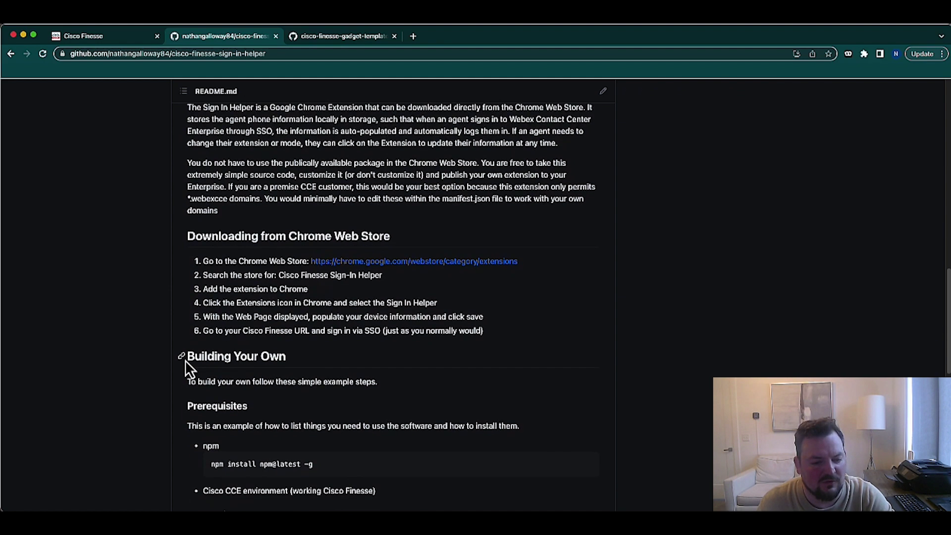
{"action": "scroll", "coordinate": [289, 434], "scroll_direction": "down", "scroll_amount": 6}
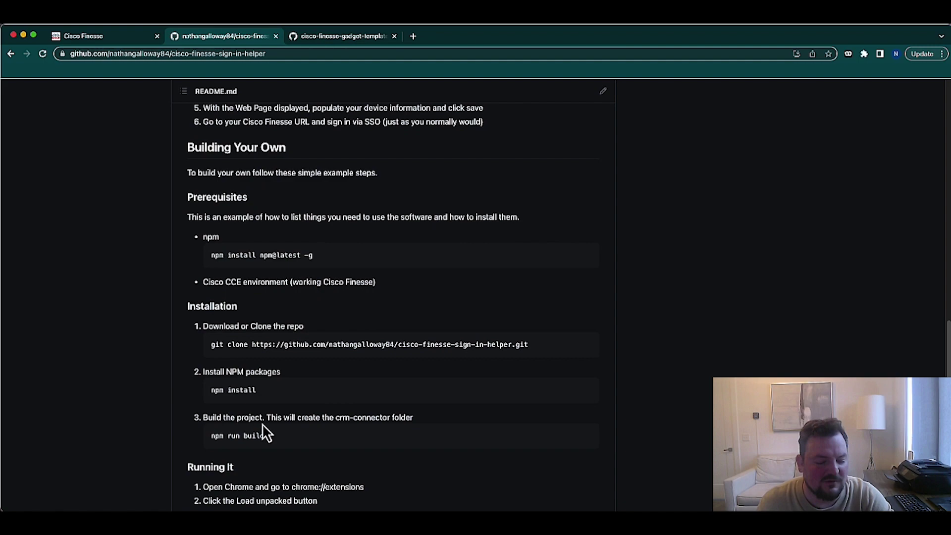
{"action": "scroll", "coordinate": [263, 424], "scroll_direction": "down", "scroll_amount": 2}
{"action": "scroll", "coordinate": [262, 425], "scroll_direction": "up", "scroll_amount": 10}
{"action": "scroll", "coordinate": [263, 425], "scroll_direction": "up", "scroll_amount": 15}
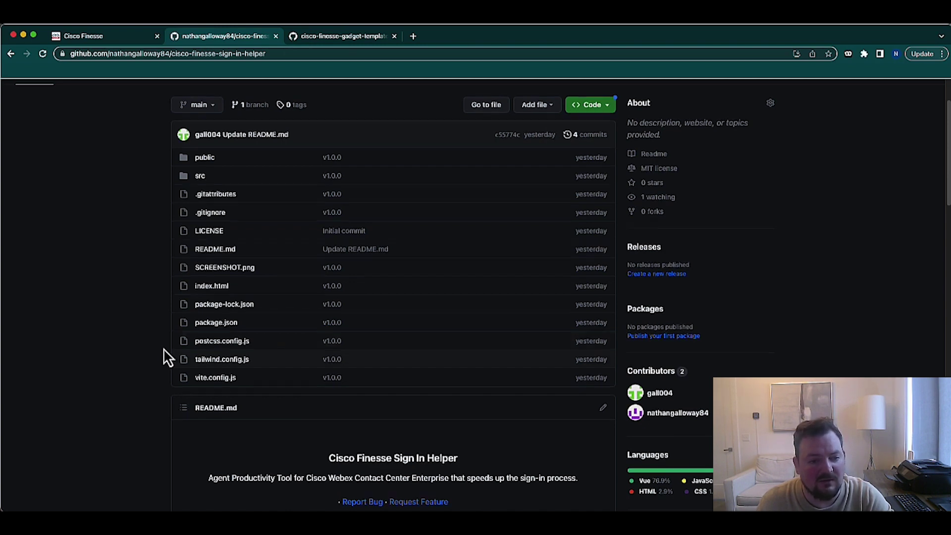
{"action": "scroll", "coordinate": [163, 349], "scroll_direction": "up", "scroll_amount": 1}
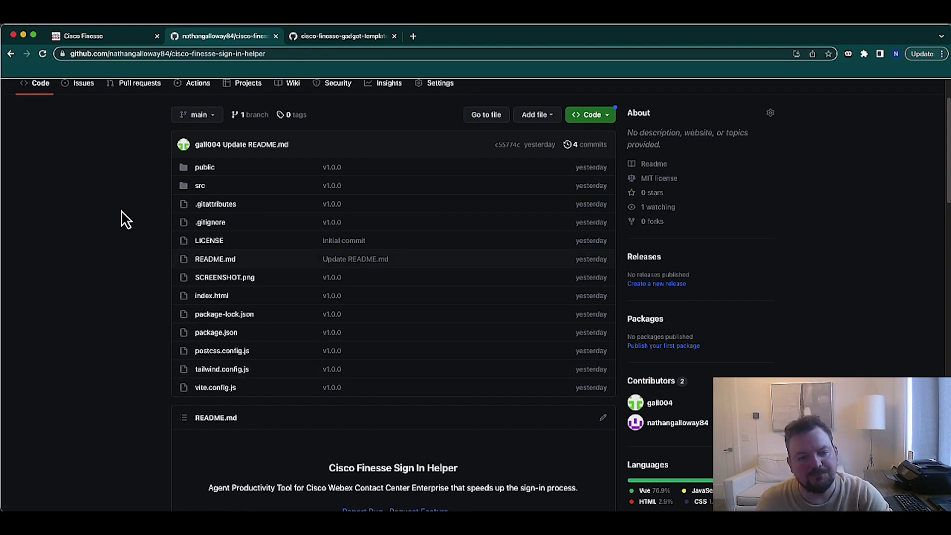
- Return to the Cisco Finesse agent desktop tab
{"action": "left_click", "coordinate": [98, 40]}
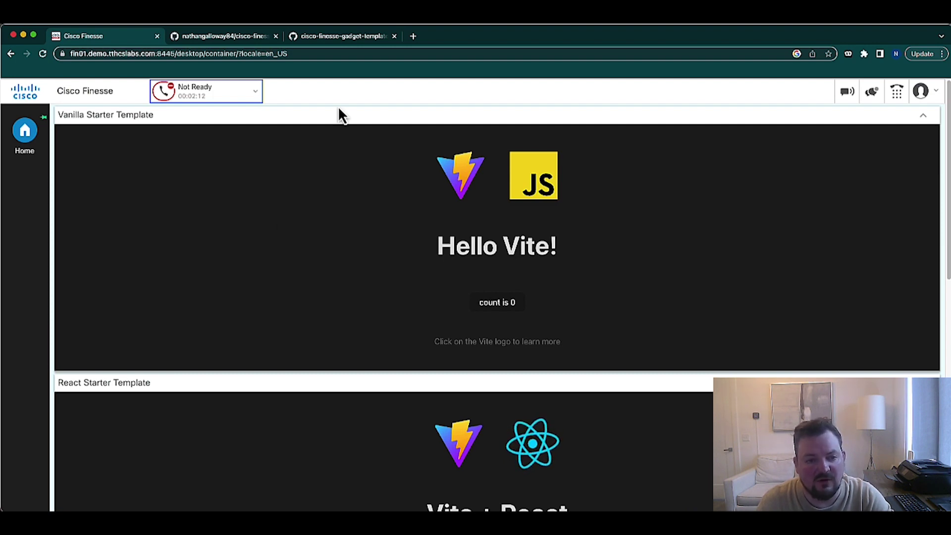
- Open the vue-starter-template folder on GitHub and skim it
{"action": "left_click", "coordinate": [338, 37]}
{"action": "scroll", "coordinate": [296, 228], "scroll_direction": "down", "scroll_amount": 10}
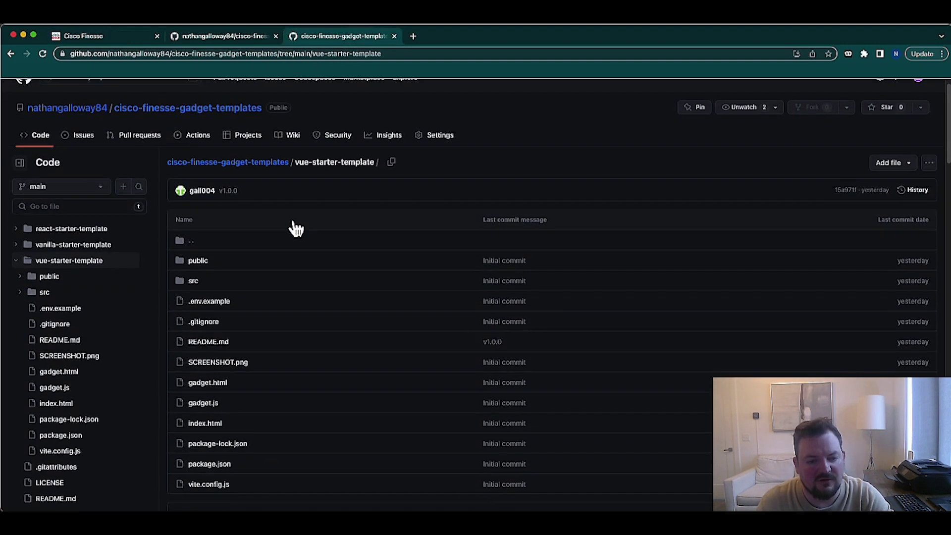
{"action": "scroll", "coordinate": [296, 228], "scroll_direction": "down", "scroll_amount": 3}
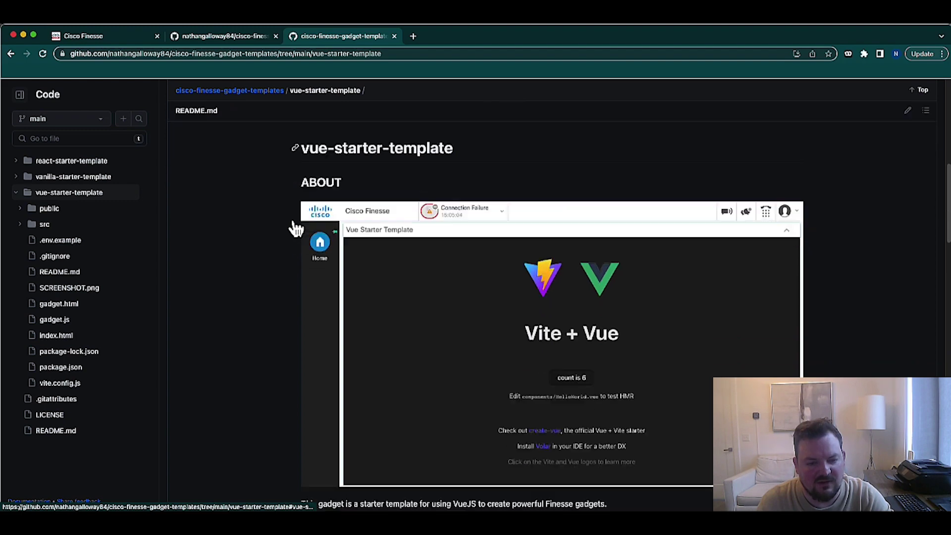
{"action": "scroll", "coordinate": [283, 149], "scroll_direction": "up", "scroll_amount": 10}
- Go back to the cisco-finesse-gadget-templates root and read its README on the Vite starter templates
{"action": "left_click", "coordinate": [238, 183]}
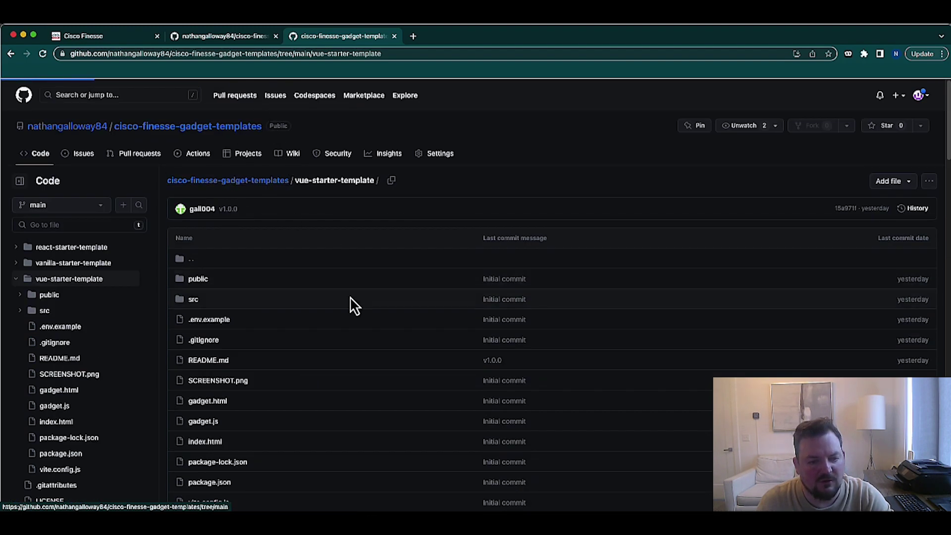
{"action": "scroll", "coordinate": [287, 336], "scroll_direction": "down", "scroll_amount": 2}
{"action": "scroll", "coordinate": [284, 328], "scroll_direction": "down", "scroll_amount": 5}
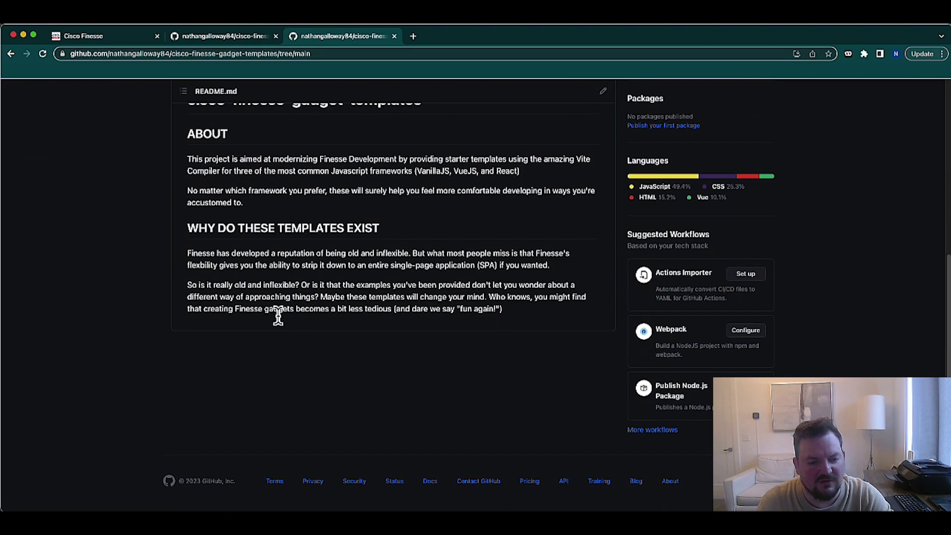
{"action": "left_click_drag", "start_coordinate": [186, 229], "coordinate": [399, 231]}
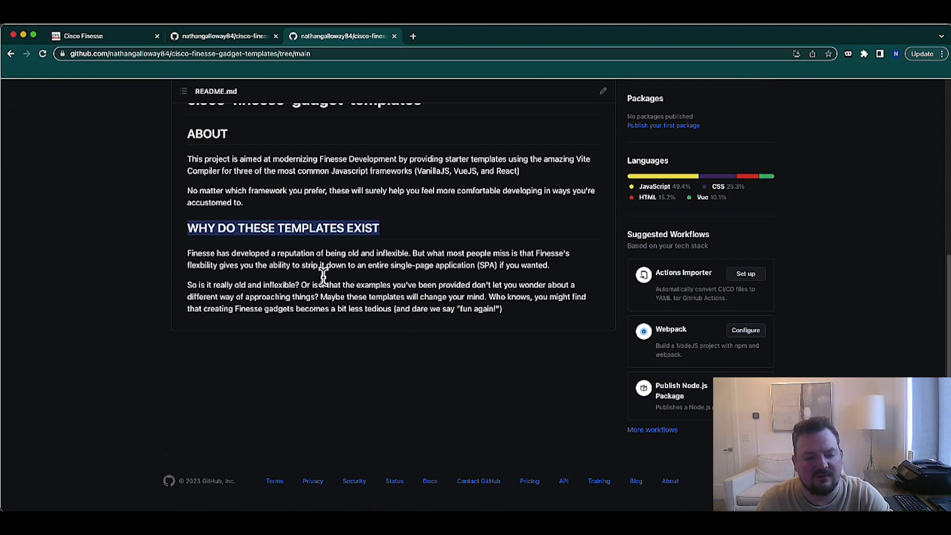
{"action": "left_click", "coordinate": [136, 347]}
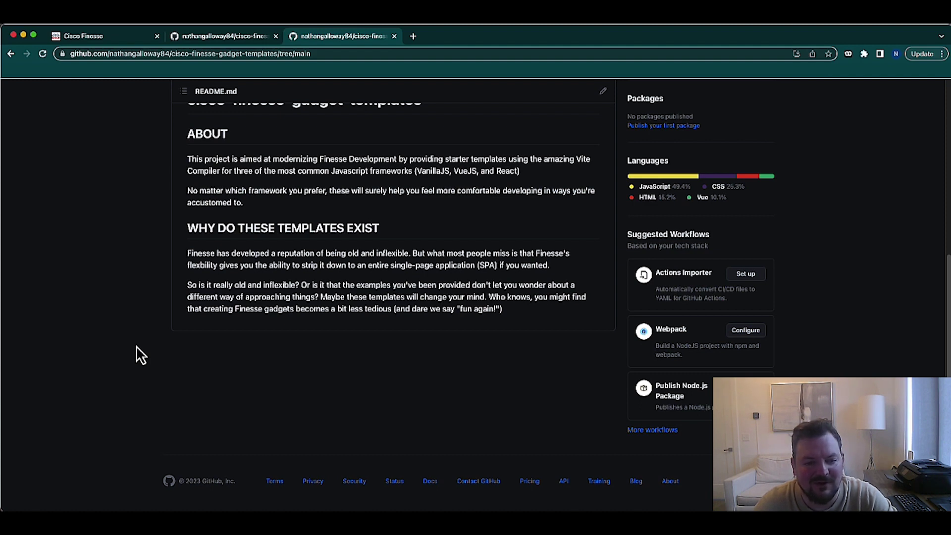
- On the Finesse desktop, raise the Vanilla starter gadget's counter to 6
{"action": "scroll", "coordinate": [136, 355], "scroll_direction": "up", "scroll_amount": 6}
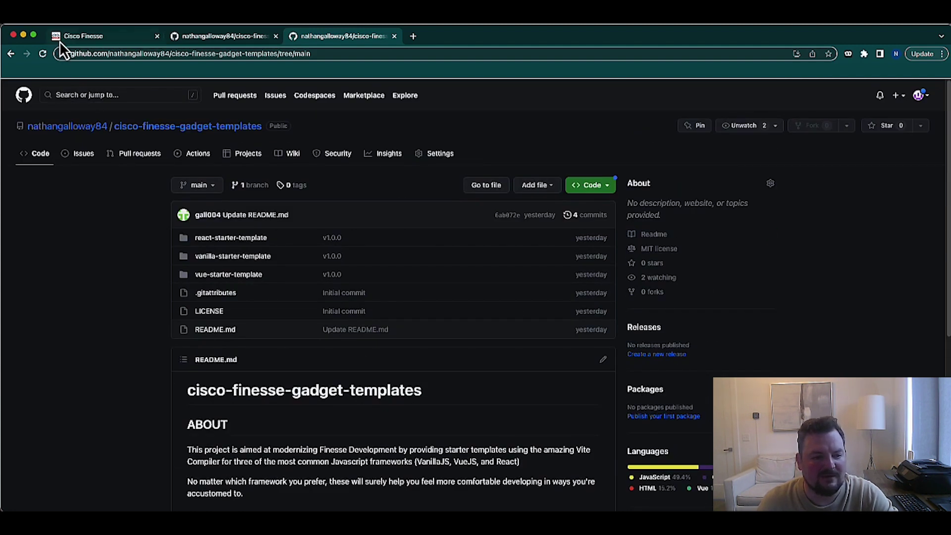
{"action": "left_click", "coordinate": [74, 35]}
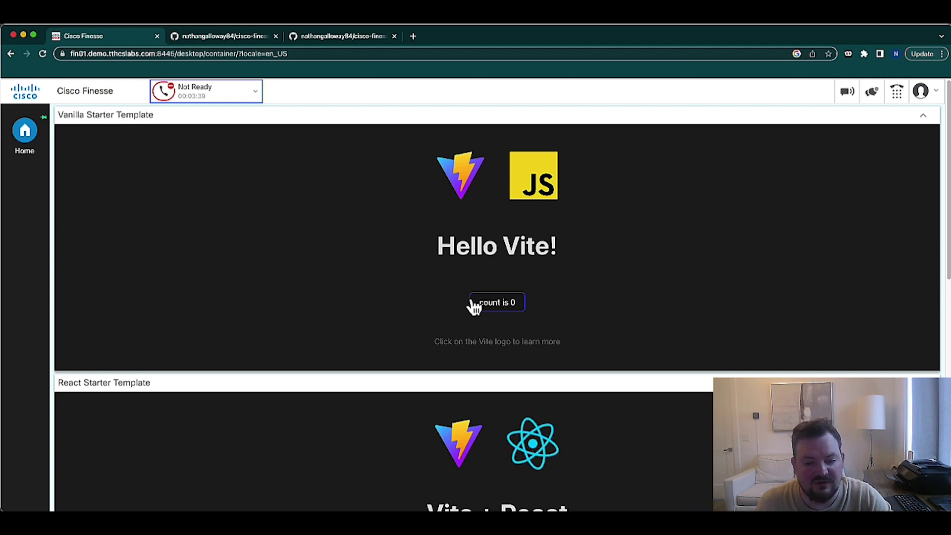
{"action": "left_click", "coordinate": [488, 310]}
{"action": "left_click", "coordinate": [490, 310]}
{"action": "left_click", "coordinate": [493, 310]}
{"action": "left_click", "coordinate": [495, 310]}
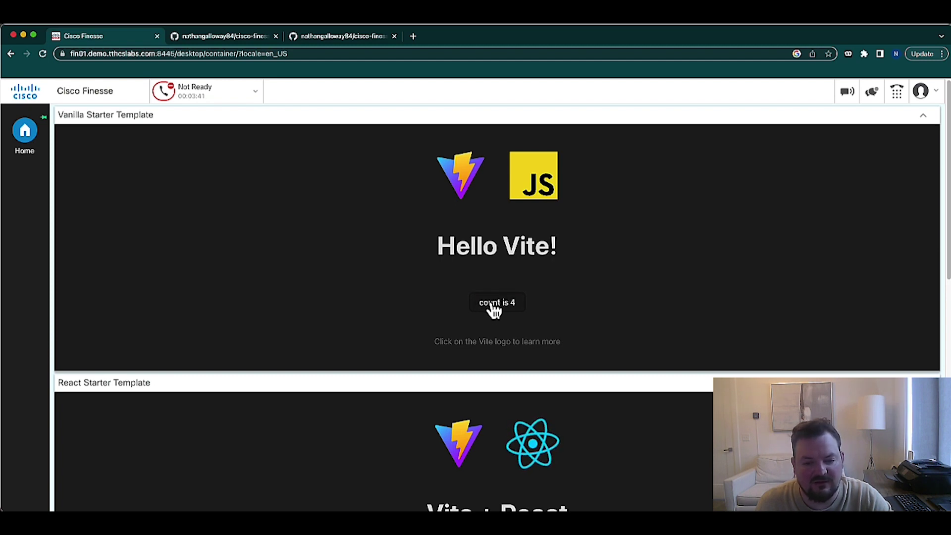
{"action": "left_click", "coordinate": [494, 311]}
{"action": "left_click", "coordinate": [494, 311]}
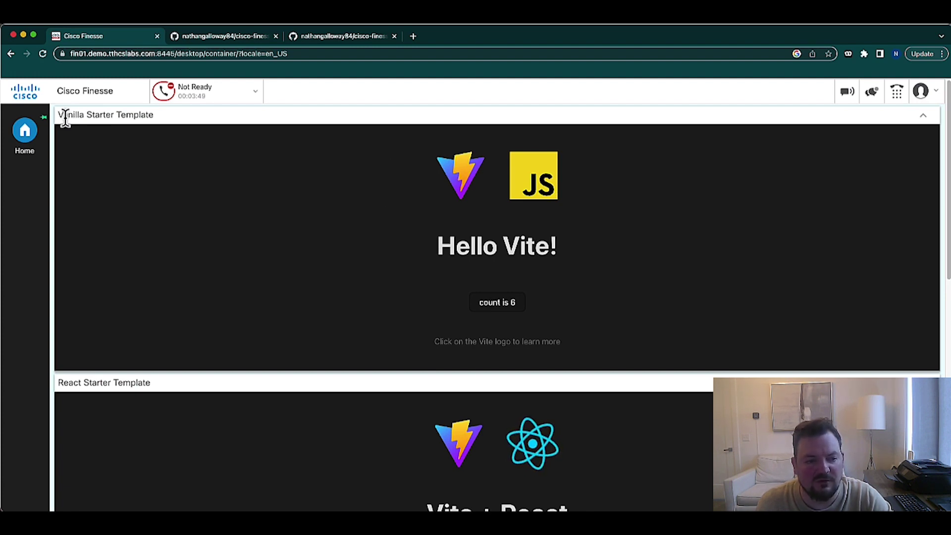
- Highlight Vanilla, React and Vue in the three starter gadget titles
{"action": "left_click_drag", "start_coordinate": [67, 115], "coordinate": [85, 116]}
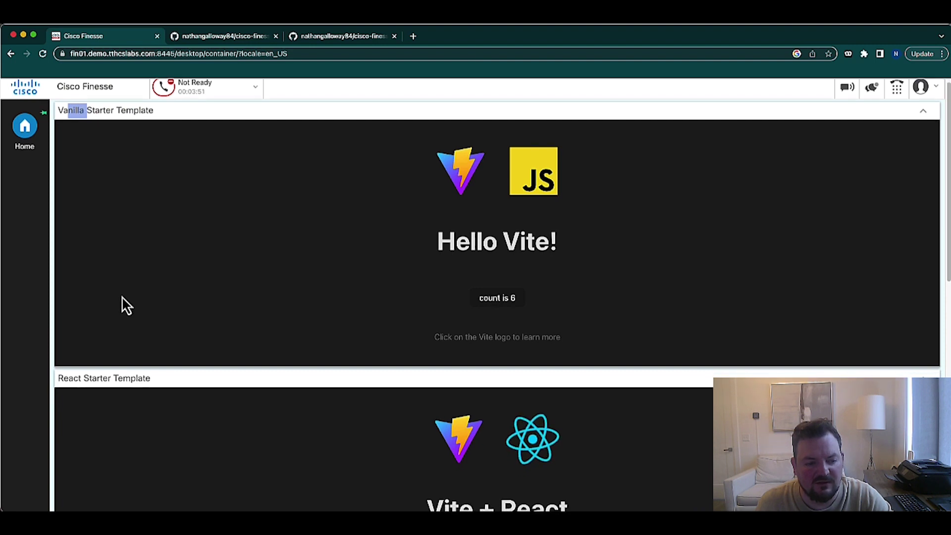
{"action": "scroll", "coordinate": [99, 317], "scroll_direction": "down", "scroll_amount": 3}
{"action": "double_click", "coordinate": [62, 313]}
{"action": "scroll", "coordinate": [70, 327], "scroll_direction": "down", "scroll_amount": 10}
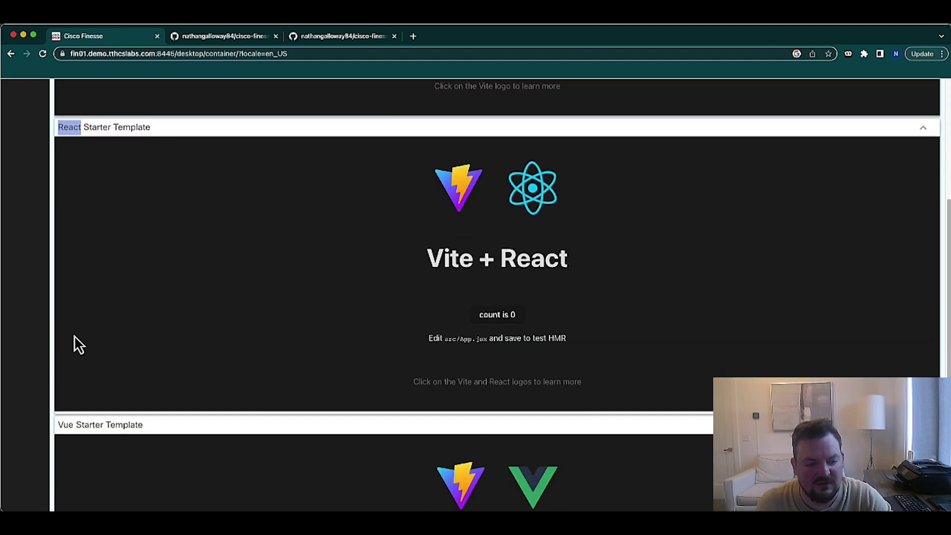
{"action": "double_click", "coordinate": [65, 235]}
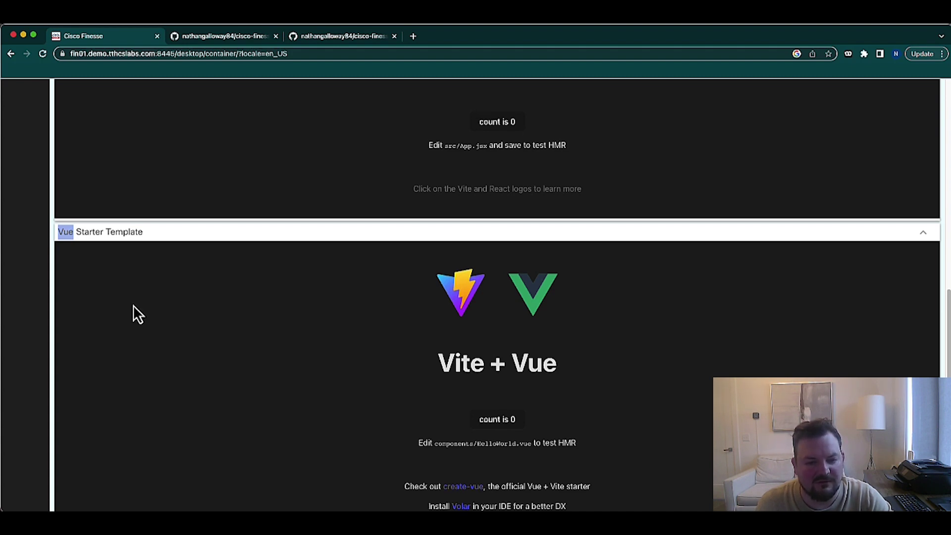
{"action": "scroll", "coordinate": [133, 305], "scroll_direction": "up", "scroll_amount": 5}
{"action": "scroll", "coordinate": [137, 307], "scroll_direction": "up", "scroll_amount": 3}
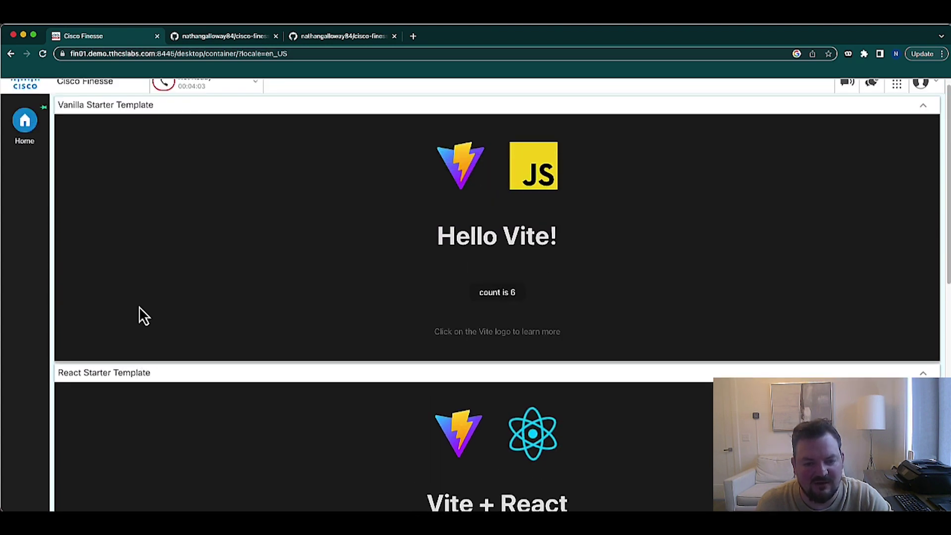
{"action": "scroll", "coordinate": [139, 307], "scroll_direction": "down", "scroll_amount": 3}
- Raise the React and Vue gadget counters to 4 each
{"action": "double_click", "coordinate": [504, 384]}
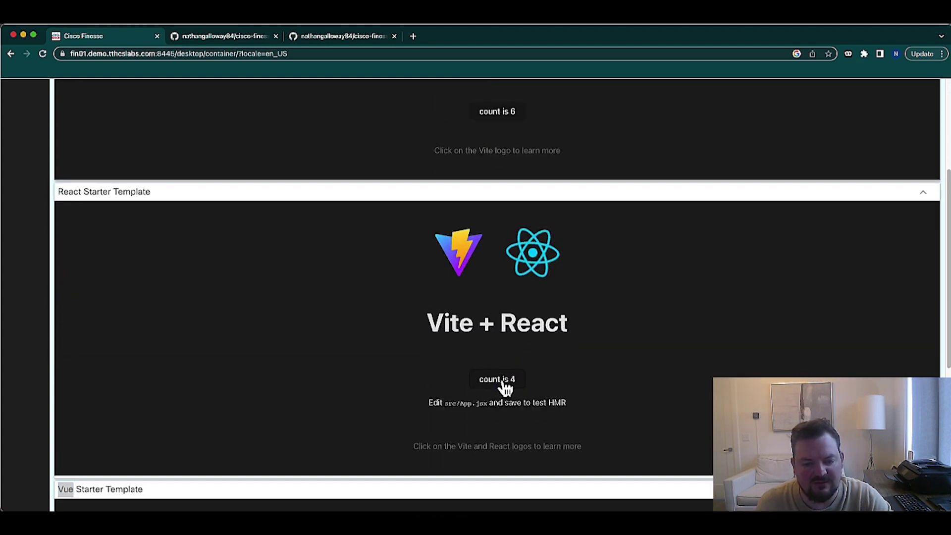
{"action": "scroll", "coordinate": [414, 367], "scroll_direction": "down", "scroll_amount": 5}
{"action": "double_click", "coordinate": [511, 380]}
{"action": "double_click", "coordinate": [510, 381]}
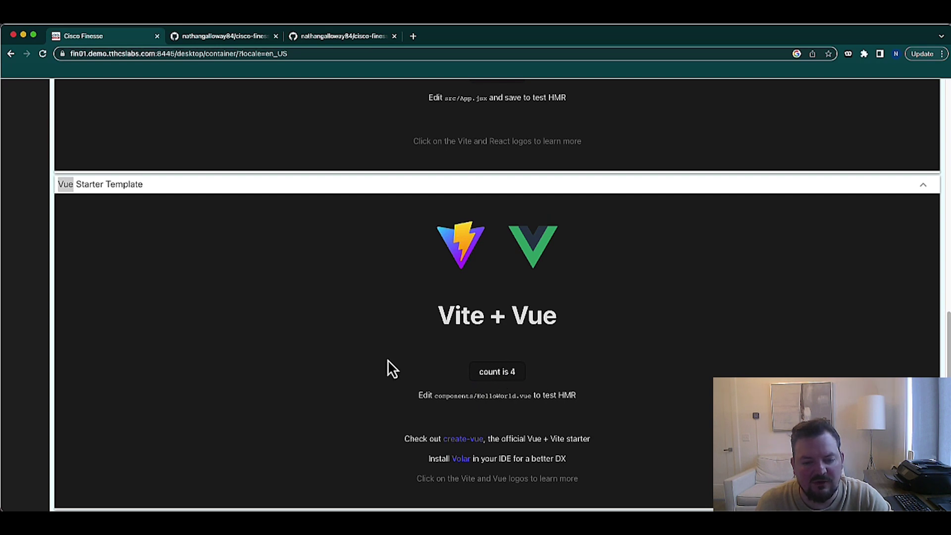
{"action": "scroll", "coordinate": [340, 353], "scroll_direction": "up", "scroll_amount": 10}
- Open the vue-starter-template folder on GitHub and read its Packages section, including 'Others to consider'
{"action": "left_click", "coordinate": [344, 37]}
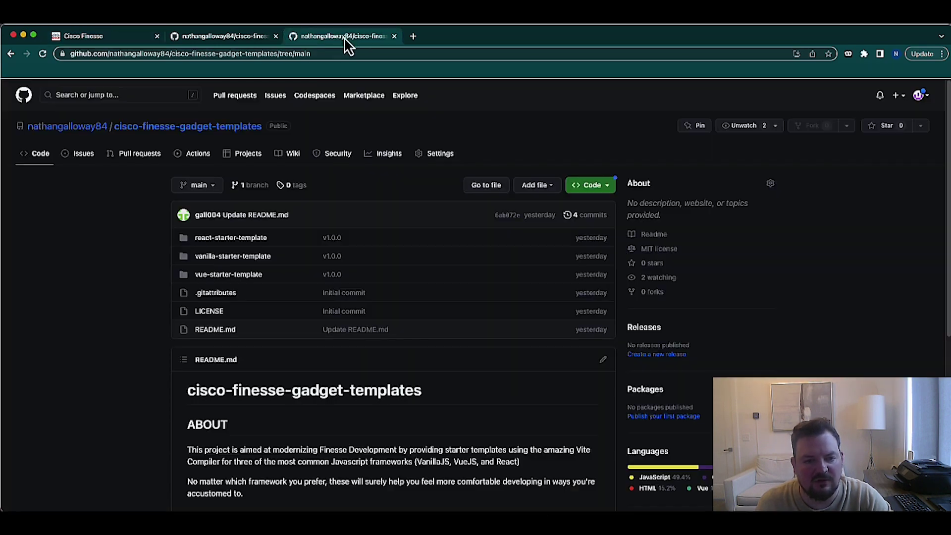
{"action": "left_click", "coordinate": [230, 282]}
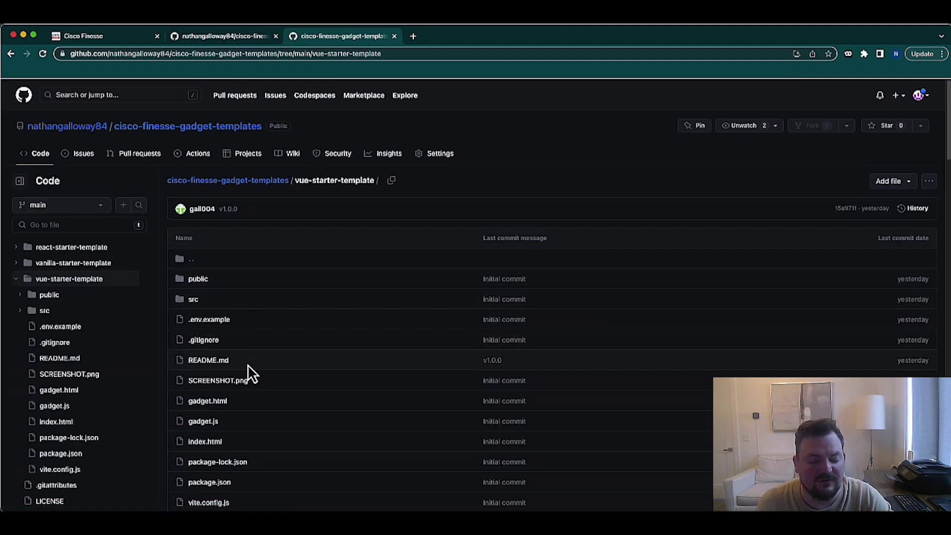
{"action": "scroll", "coordinate": [249, 366], "scroll_direction": "down", "scroll_amount": 3}
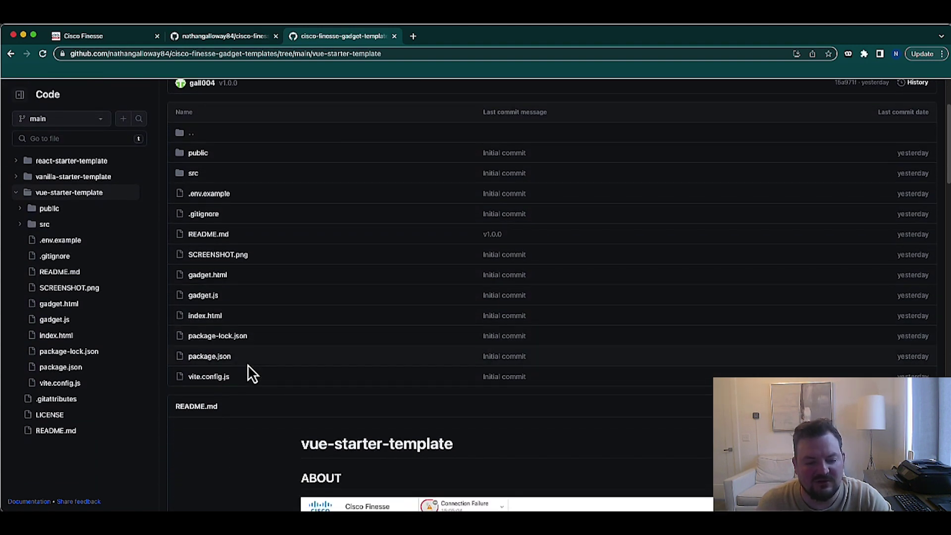
{"action": "scroll", "coordinate": [248, 366], "scroll_direction": "down", "scroll_amount": 3}
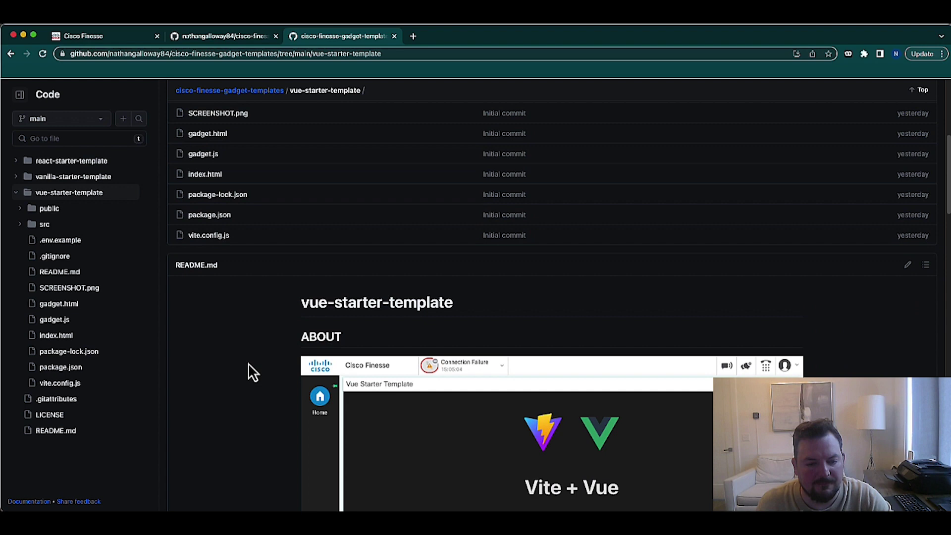
{"action": "scroll", "coordinate": [248, 365], "scroll_direction": "down", "scroll_amount": 3}
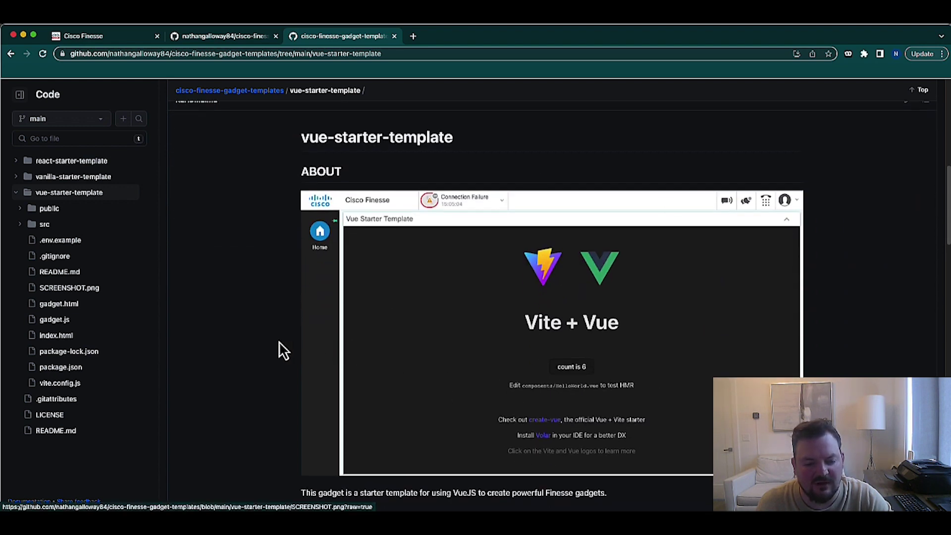
{"action": "scroll", "coordinate": [279, 342], "scroll_direction": "down", "scroll_amount": 3}
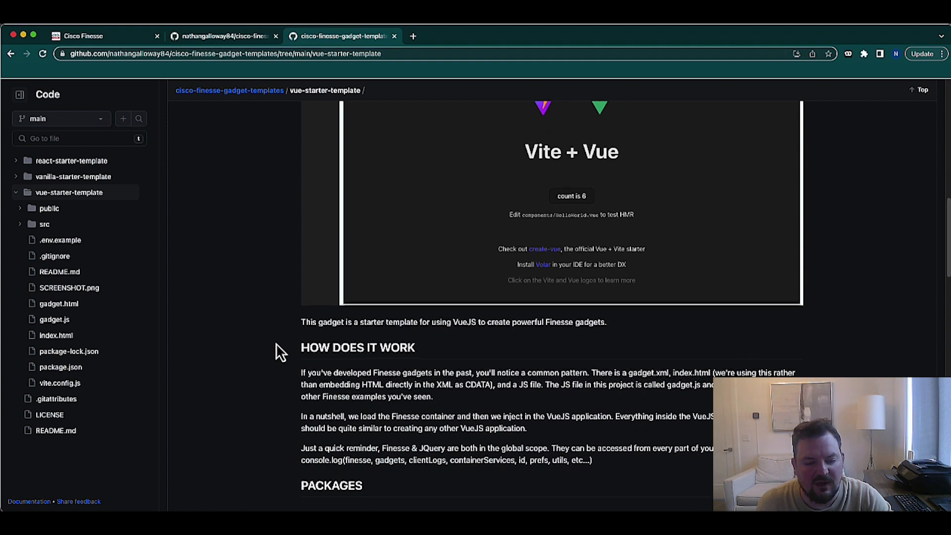
{"action": "scroll", "coordinate": [317, 337], "scroll_direction": "down", "scroll_amount": 2}
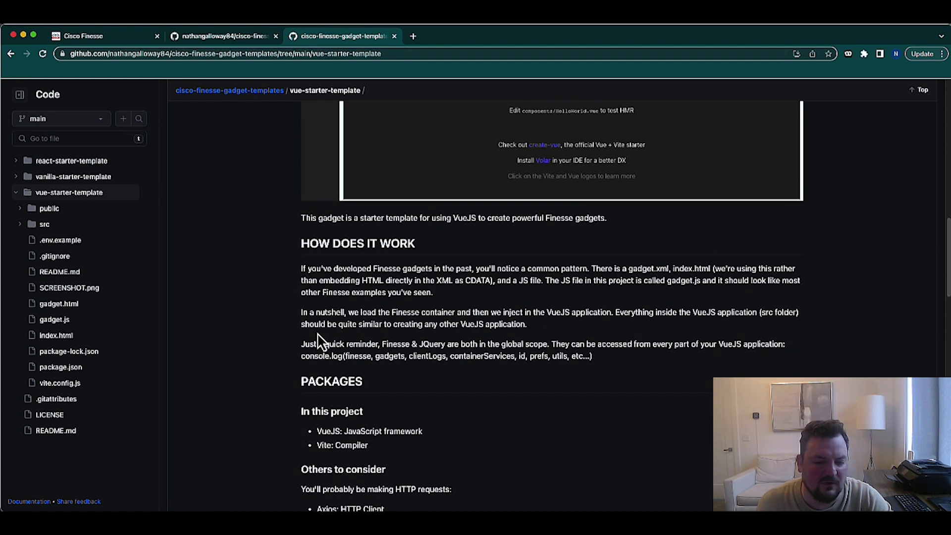
{"action": "scroll", "coordinate": [319, 342], "scroll_direction": "down", "scroll_amount": 3}
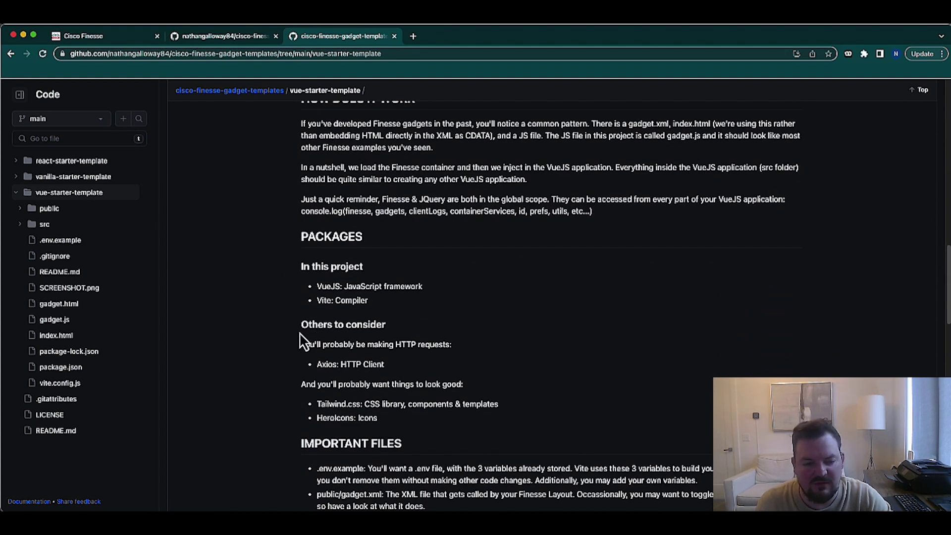
{"action": "left_click_drag", "start_coordinate": [300, 334], "coordinate": [427, 422]}
{"action": "left_click", "coordinate": [414, 395]}
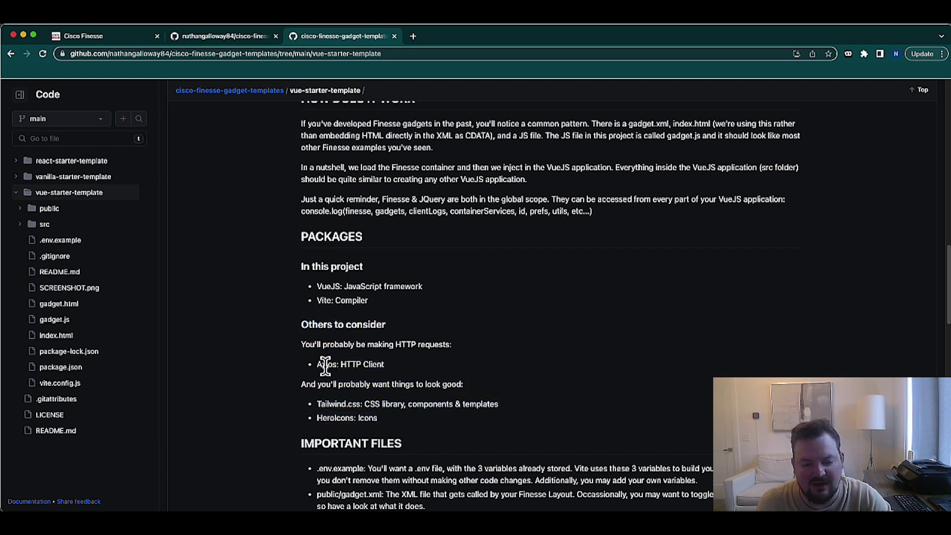
- Read on through Important Files and starter-kit to the Installation steps ending with npm run build
{"action": "scroll", "coordinate": [324, 366], "scroll_direction": "down", "scroll_amount": 2}
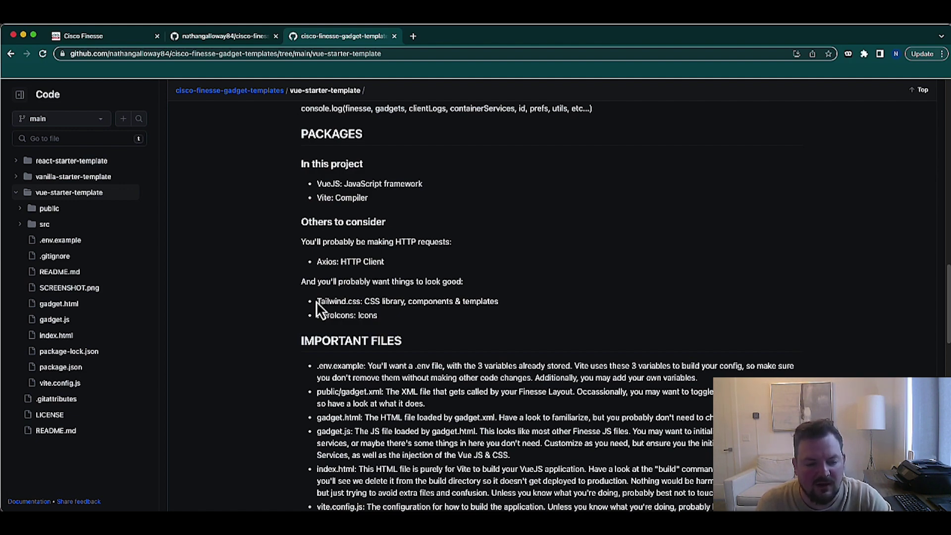
{"action": "scroll", "coordinate": [272, 297], "scroll_direction": "down", "scroll_amount": 3}
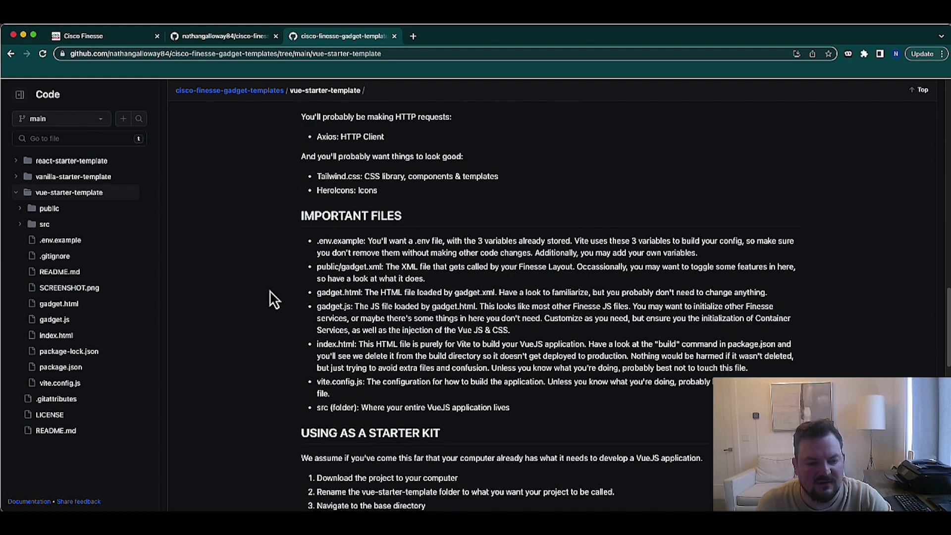
{"action": "scroll", "coordinate": [290, 257], "scroll_direction": "down", "scroll_amount": 4}
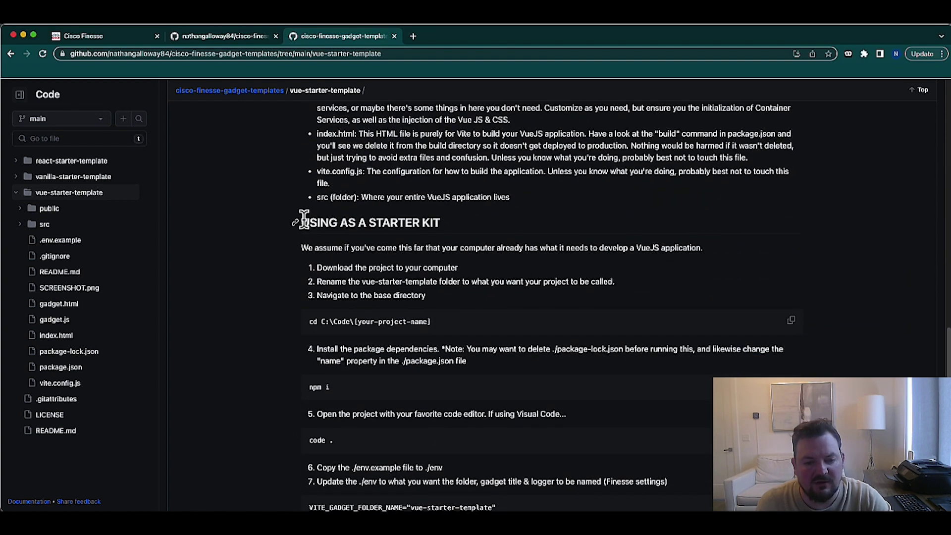
{"action": "scroll", "coordinate": [305, 223], "scroll_direction": "down", "scroll_amount": 1}
{"action": "scroll", "coordinate": [308, 224], "scroll_direction": "down", "scroll_amount": 7}
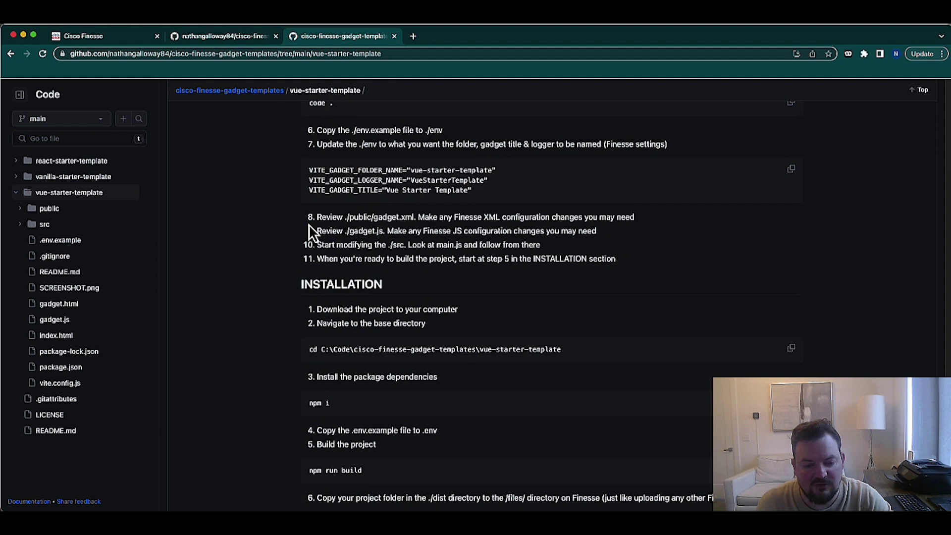
{"action": "scroll", "coordinate": [362, 277], "scroll_direction": "down", "scroll_amount": 2}
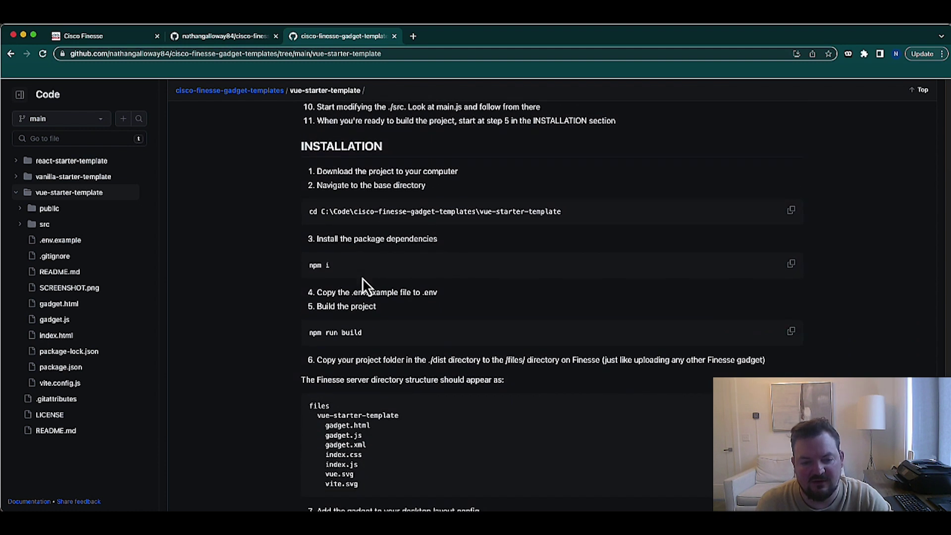